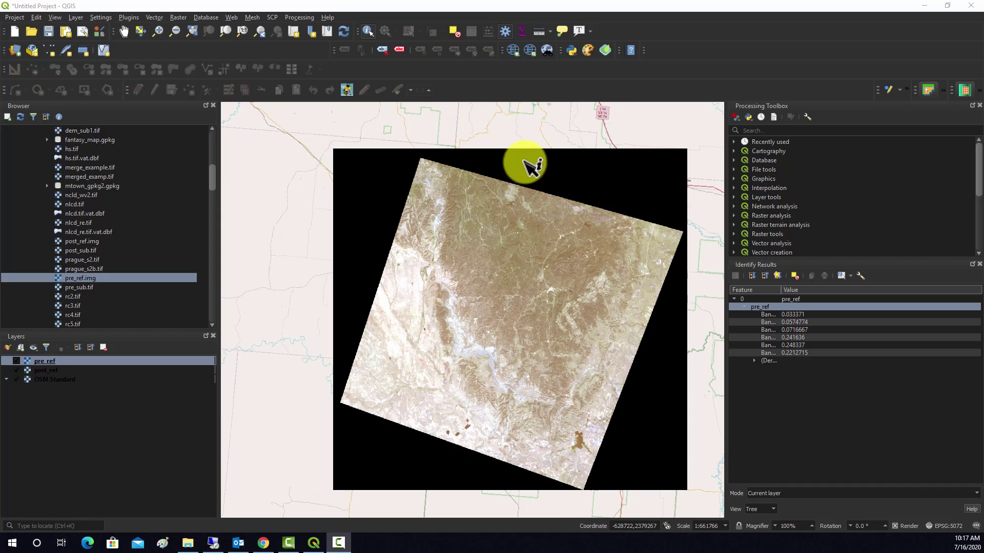
# Pan and zoom the map so the raster sits in the centre of the view
pyautogui.scroll(-2, 582, 174)
pyautogui.scroll(-1, 582, 176)
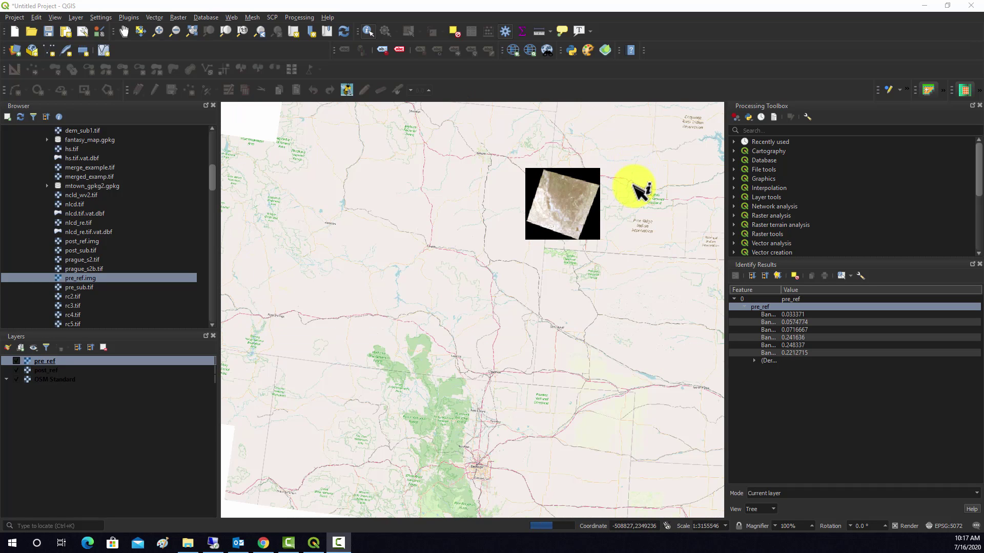
pyautogui.click(125, 31)
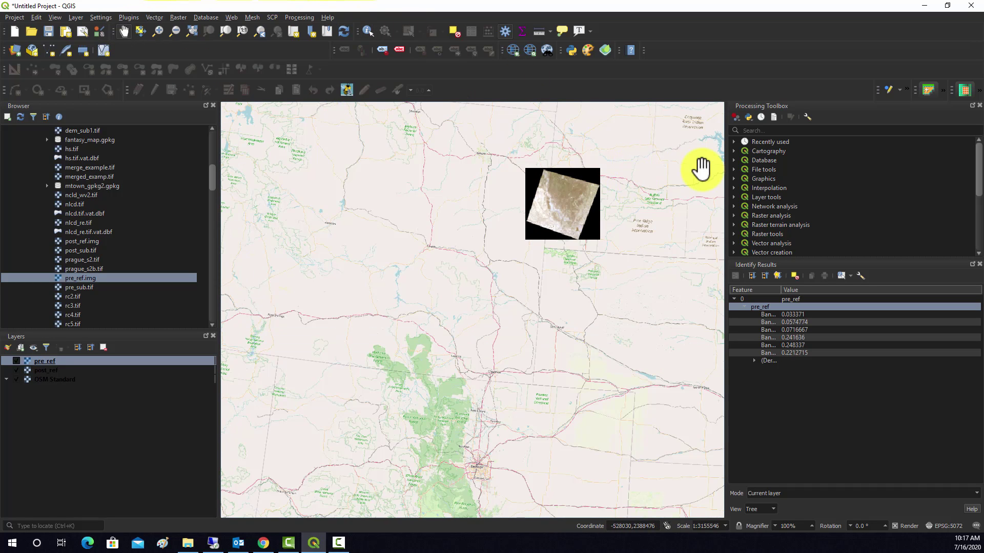
pyautogui.moveTo(703, 169); pyautogui.dragTo(592, 246)
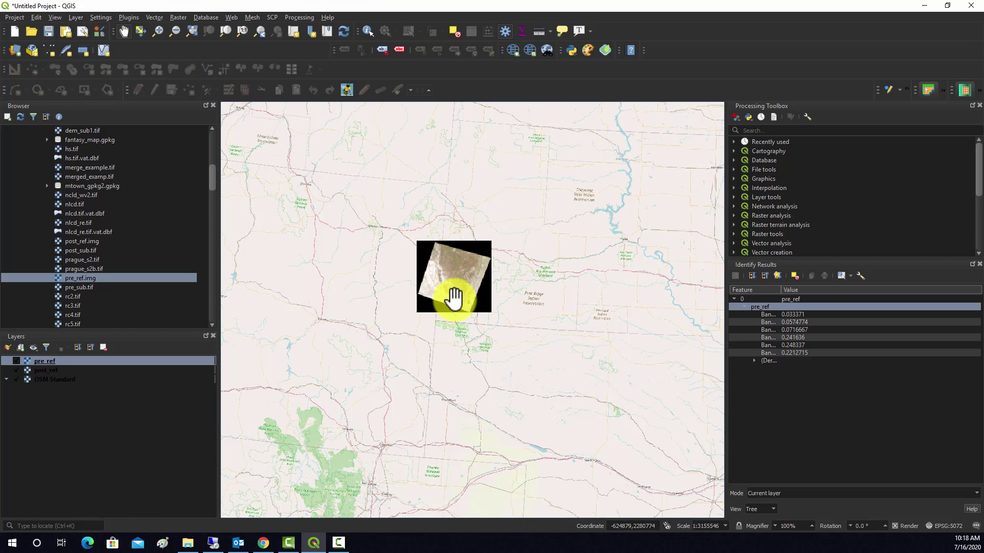
pyautogui.scroll(2, 461, 276)
pyautogui.moveTo(417, 279); pyautogui.dragTo(479, 282)
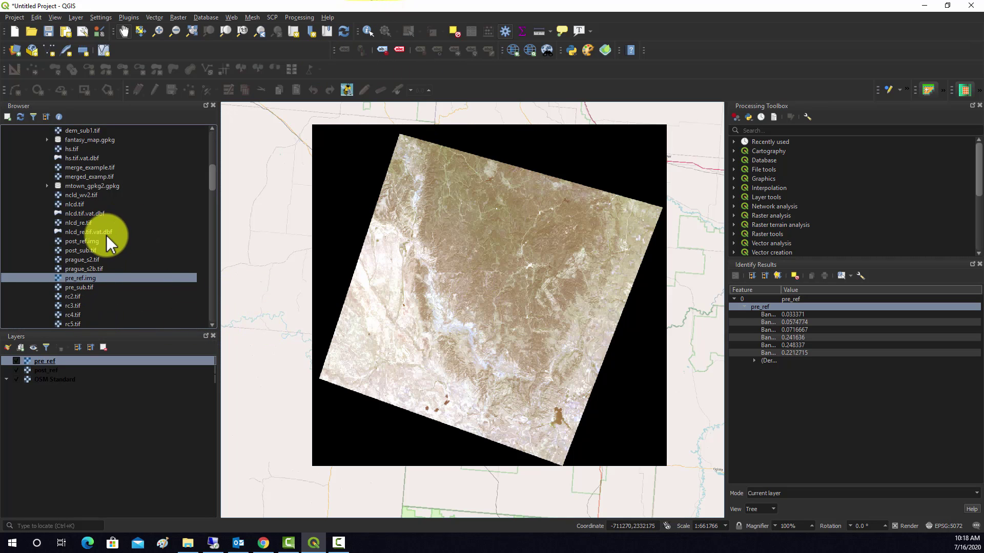
# Set up a new sd_gpdb.gpkg layer named burn_study with Polygon geometry in EPSG:4326
pyautogui.scroll(4, 106, 235)
pyautogui.scroll(-12, 109, 262)
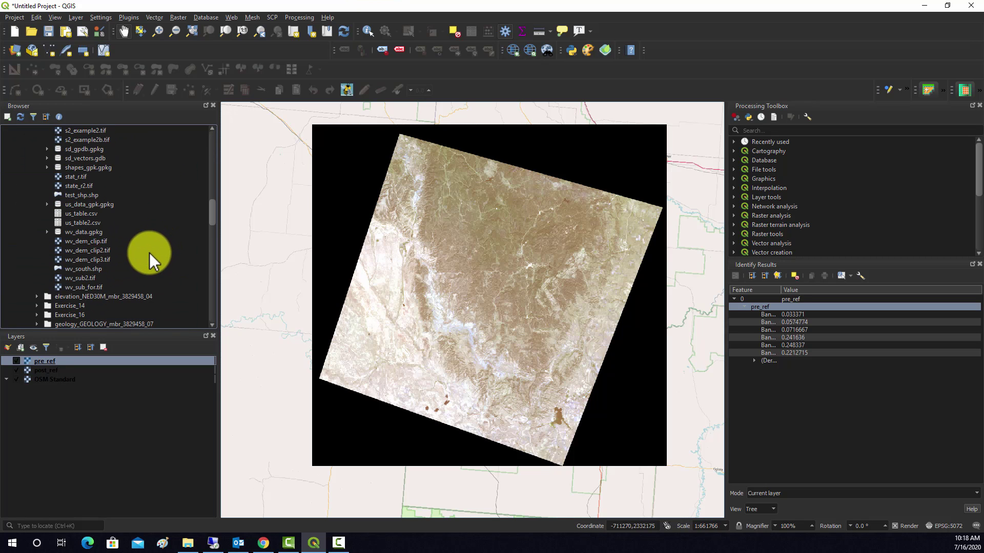
pyautogui.scroll(-1, 99, 259)
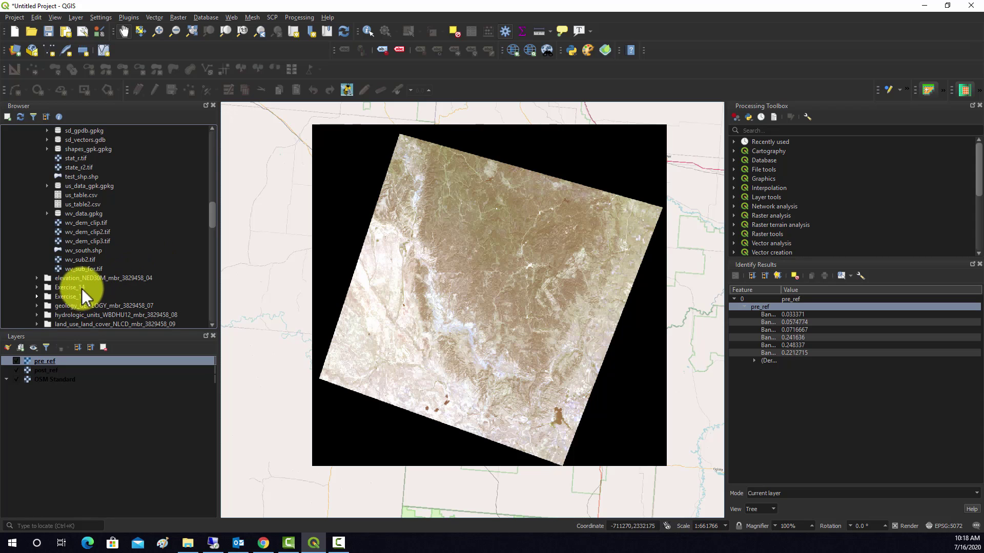
pyautogui.scroll(-15, 87, 287)
pyautogui.scroll(-1, 85, 272)
pyautogui.rightClick(51, 260)
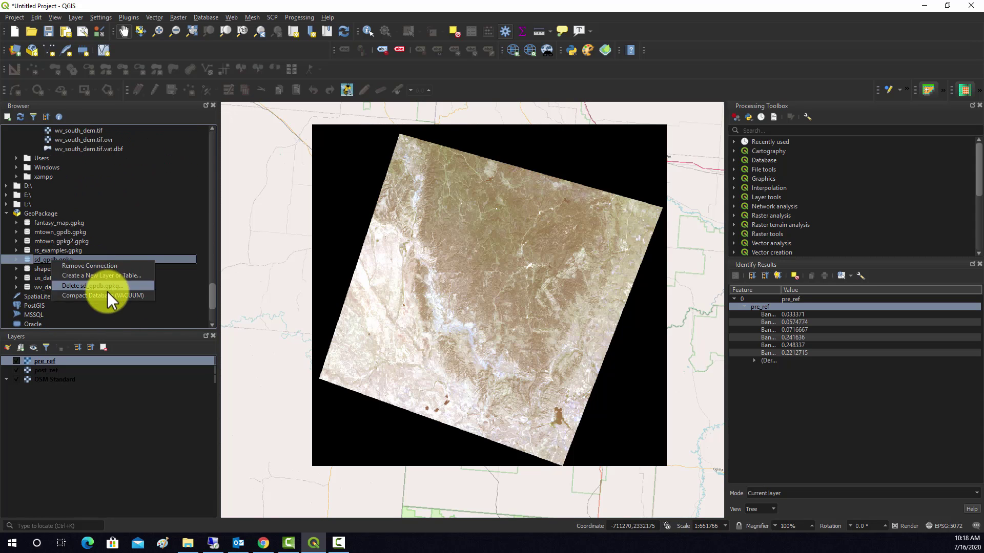
pyautogui.click(112, 277)
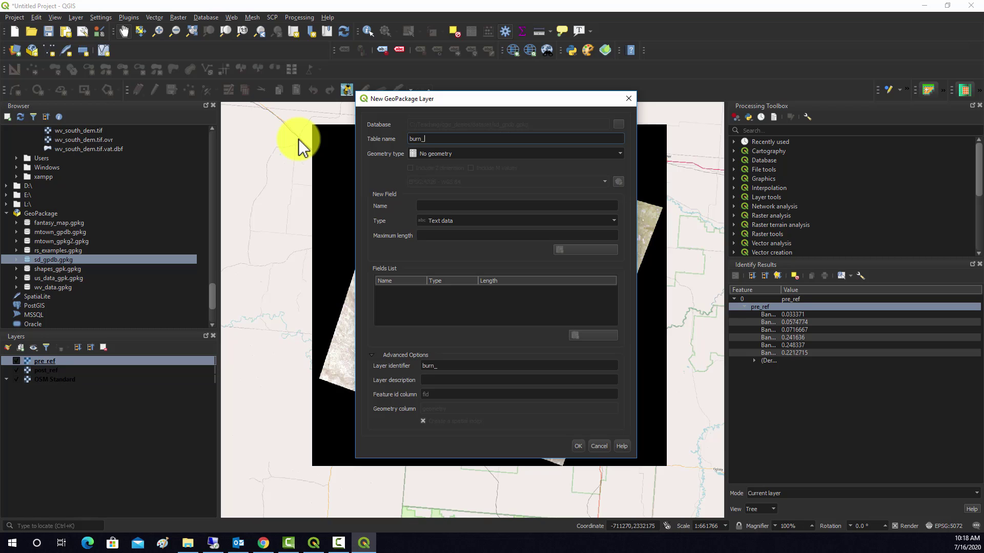
pyautogui.click(454, 155)
pyautogui.click(434, 186)
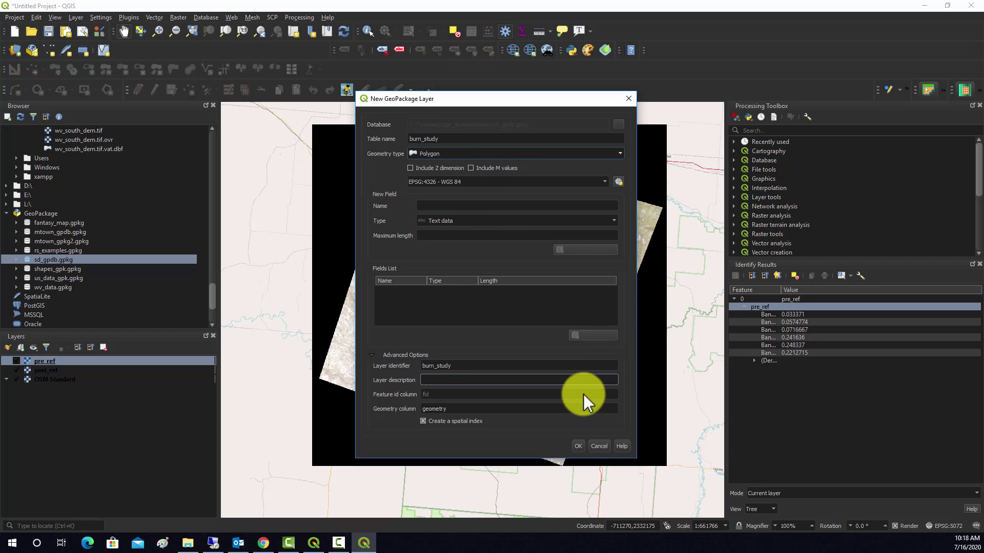
# Create the burn_study layer and draw a rectangle polygon over the pre_ref image
pyautogui.click(578, 446)
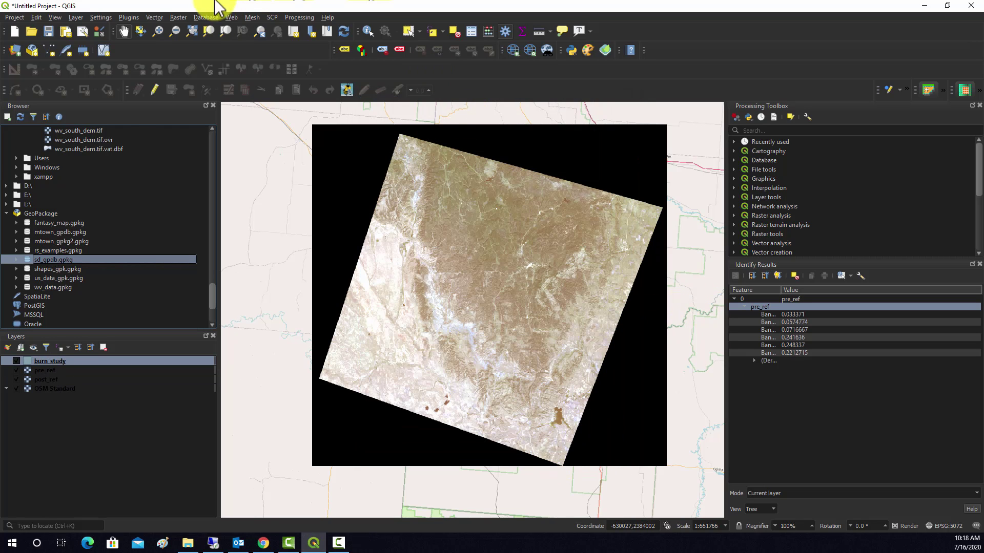
pyautogui.click(153, 90)
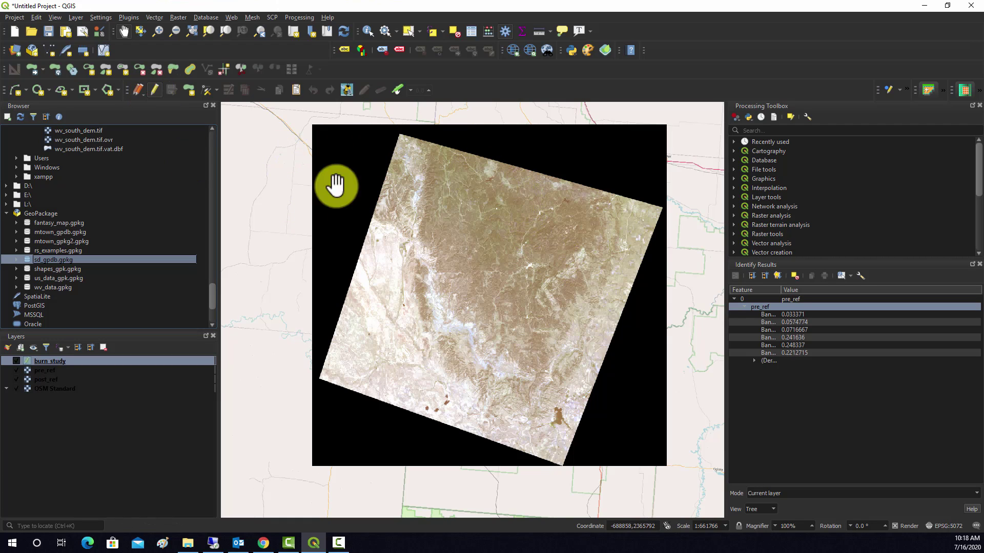
pyautogui.click(83, 88)
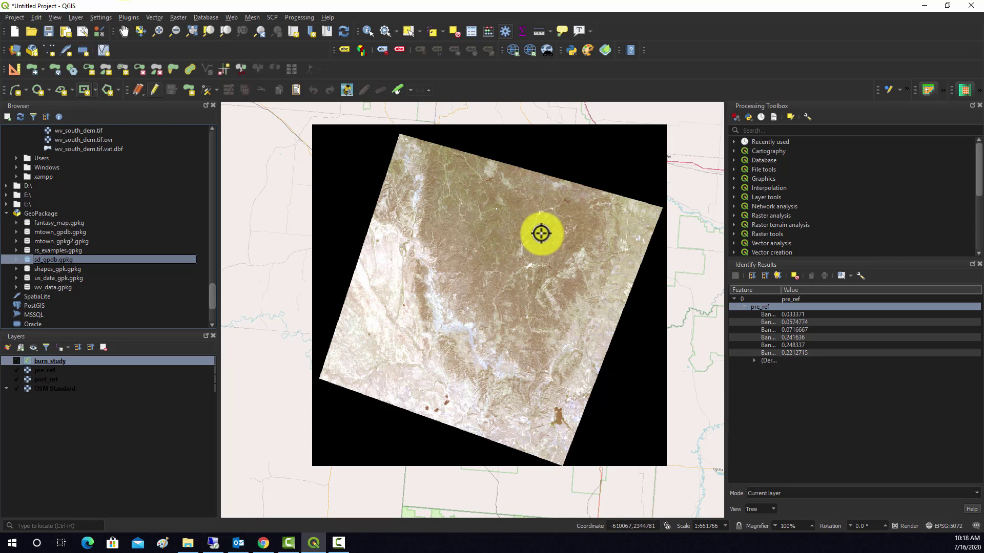
pyautogui.click(524, 271)
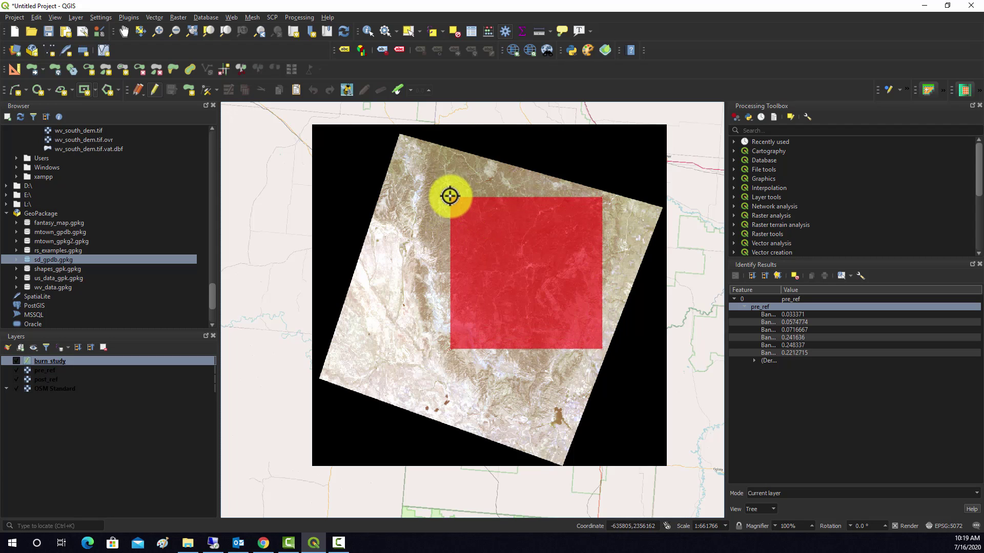
pyautogui.click(456, 193)
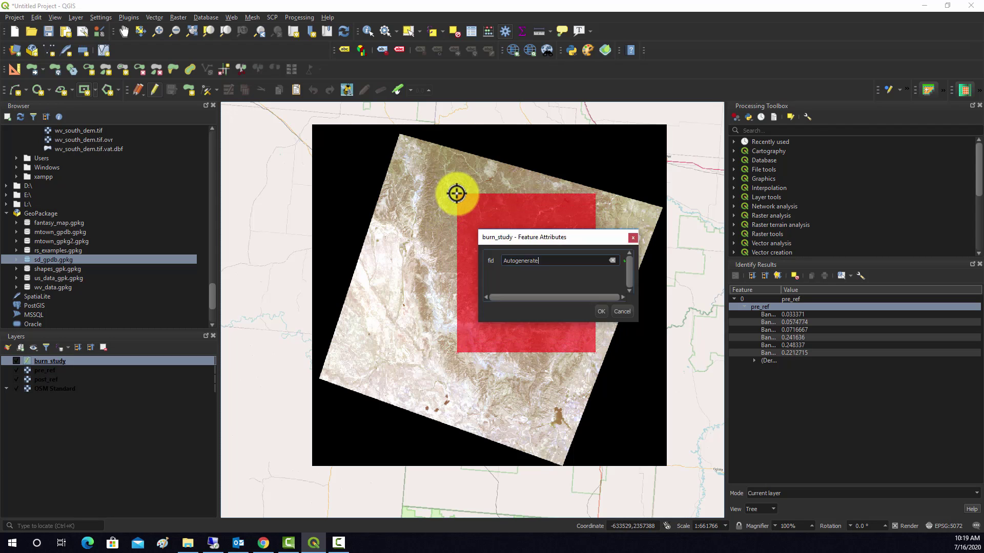
pyautogui.click(604, 315)
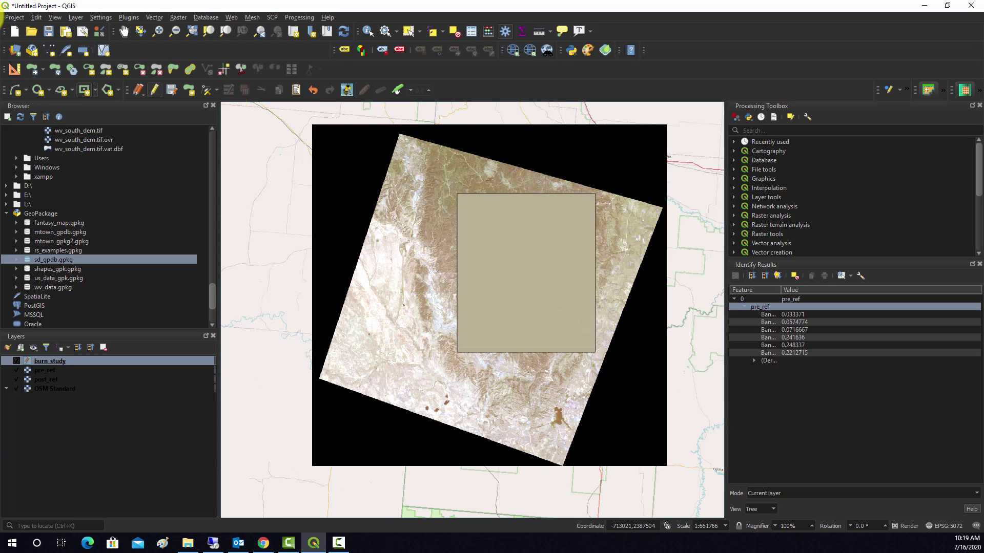
# Select the drawn rectangle and shift it up and to the left
pyautogui.click(408, 33)
pyautogui.click(520, 263)
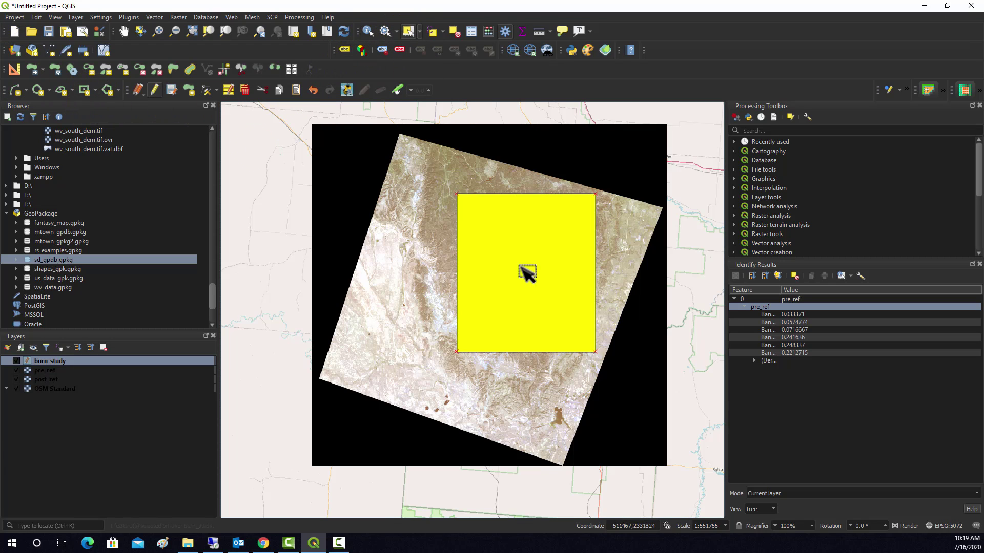
pyautogui.click(29, 72)
pyautogui.click(540, 273)
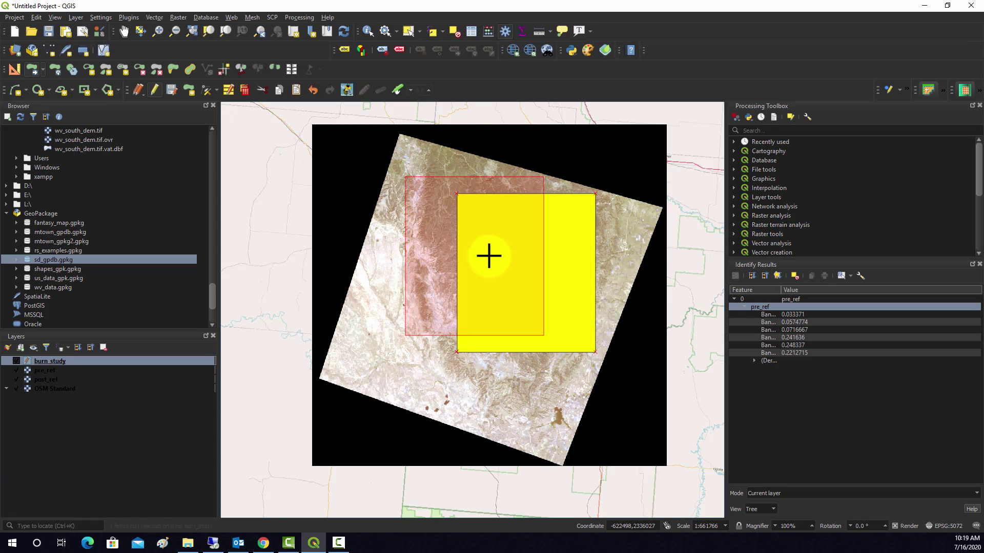
pyautogui.click(489, 256)
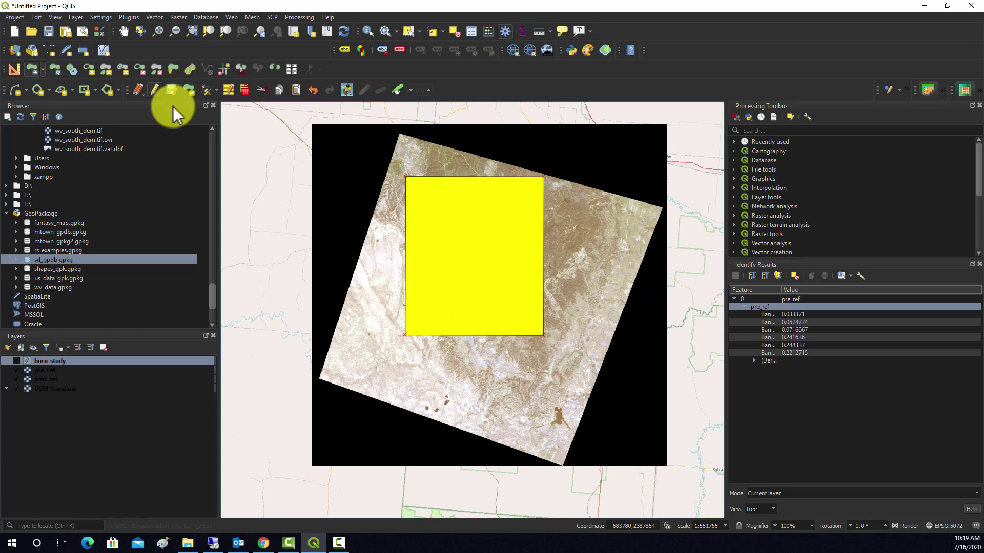
# Save the burn_study edits and start Clip Raster by Mask Layer with pre_ref as input
pyautogui.click(172, 91)
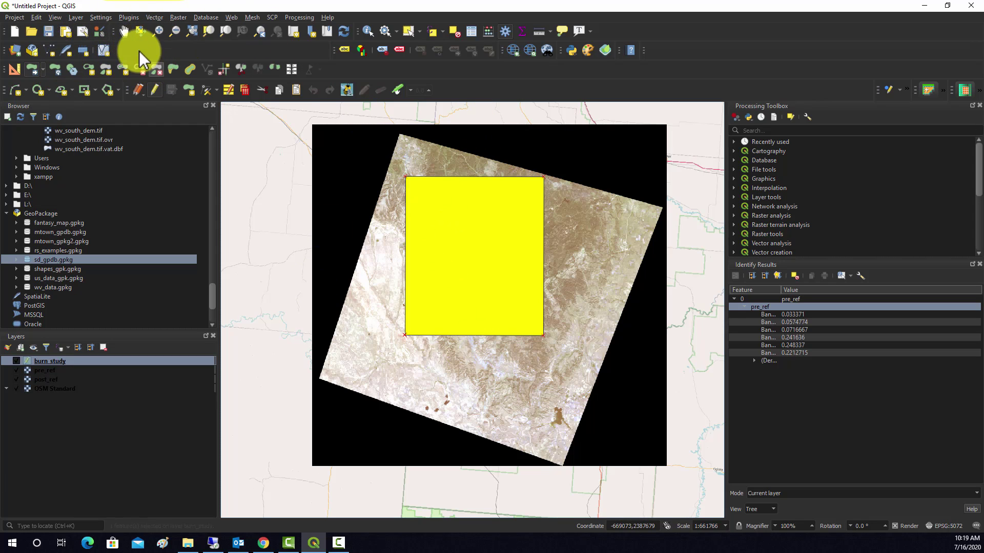
pyautogui.click(179, 17)
pyautogui.moveTo(200, 77)
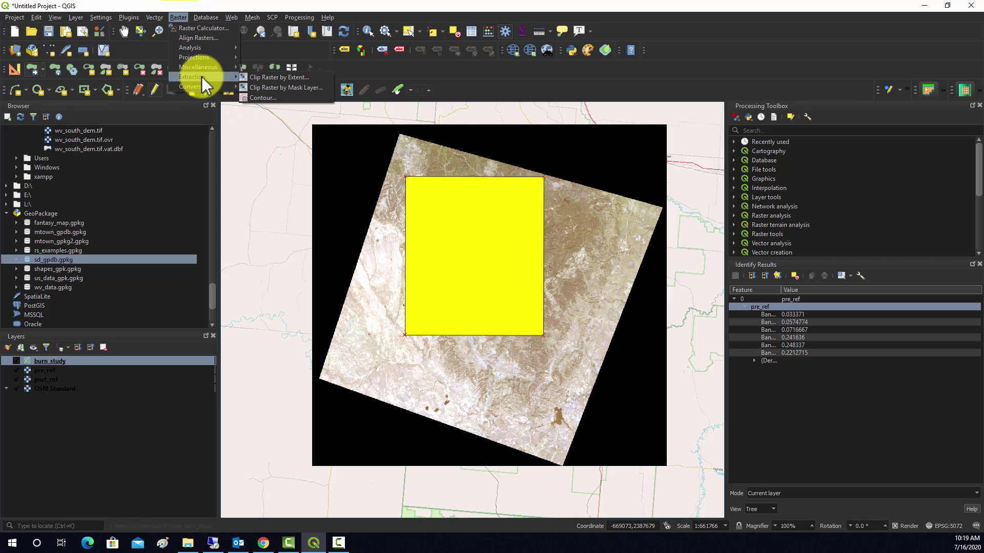
pyautogui.click(290, 88)
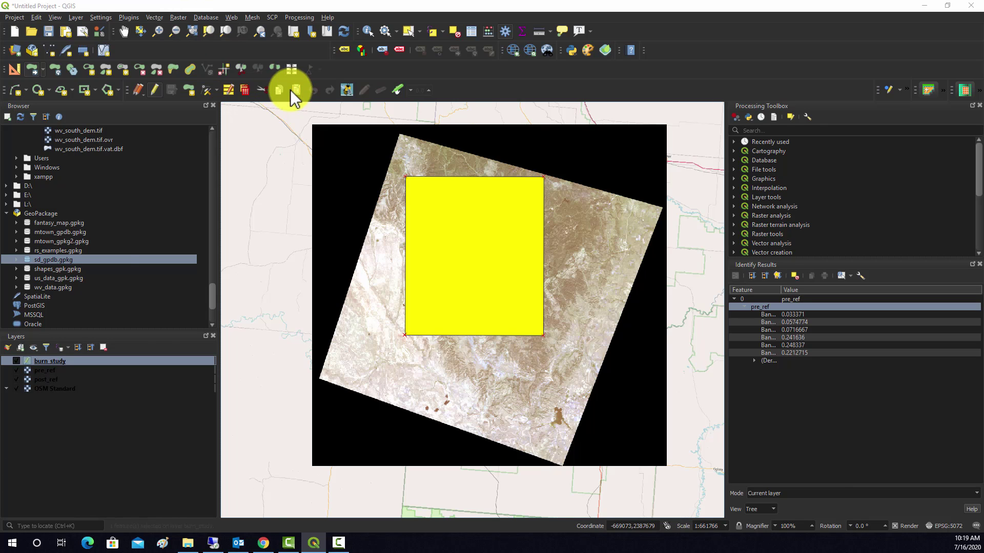
pyautogui.click(754, 98)
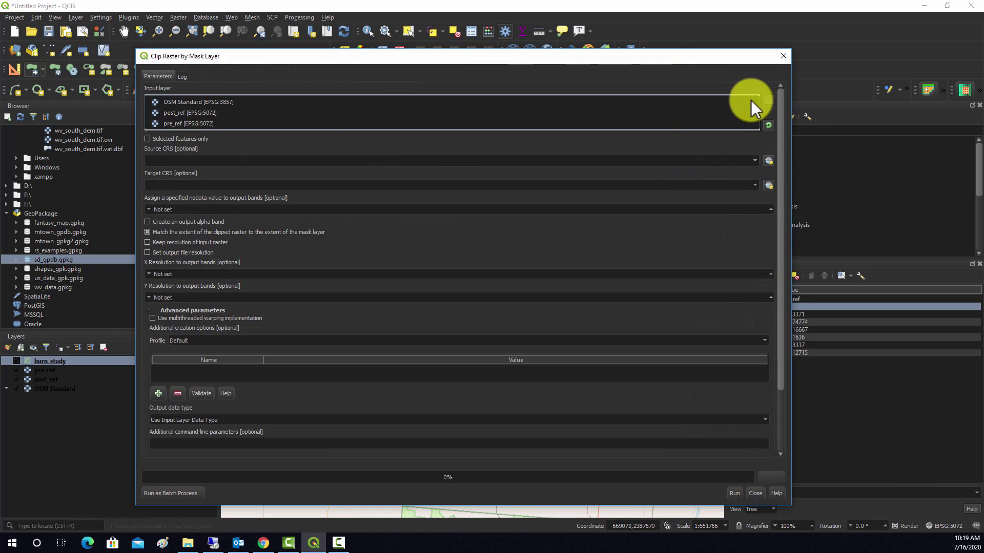
pyautogui.click(179, 123)
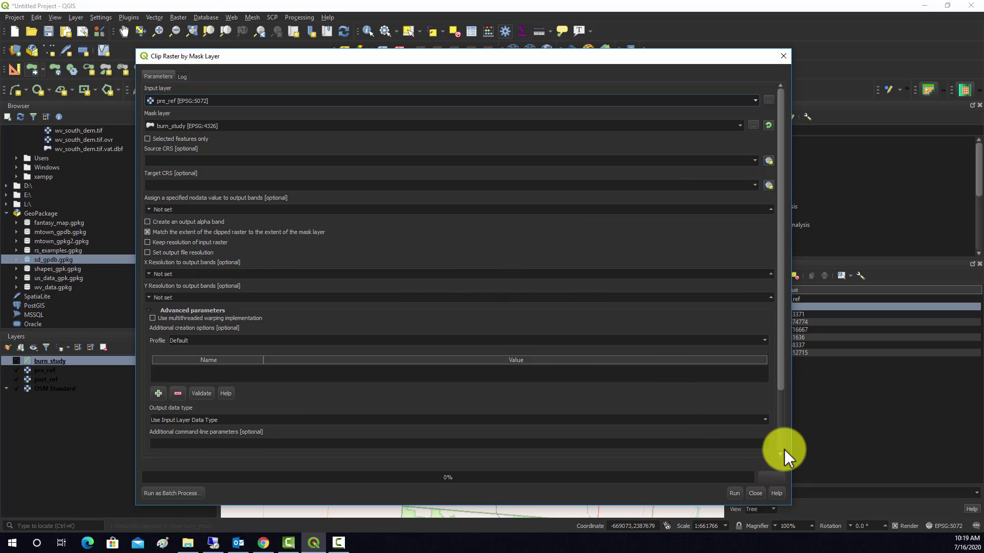
# Save the clipped output as fire_pre.tif and run the clip
pyautogui.scroll(-3, 779, 383)
pyautogui.click(768, 399)
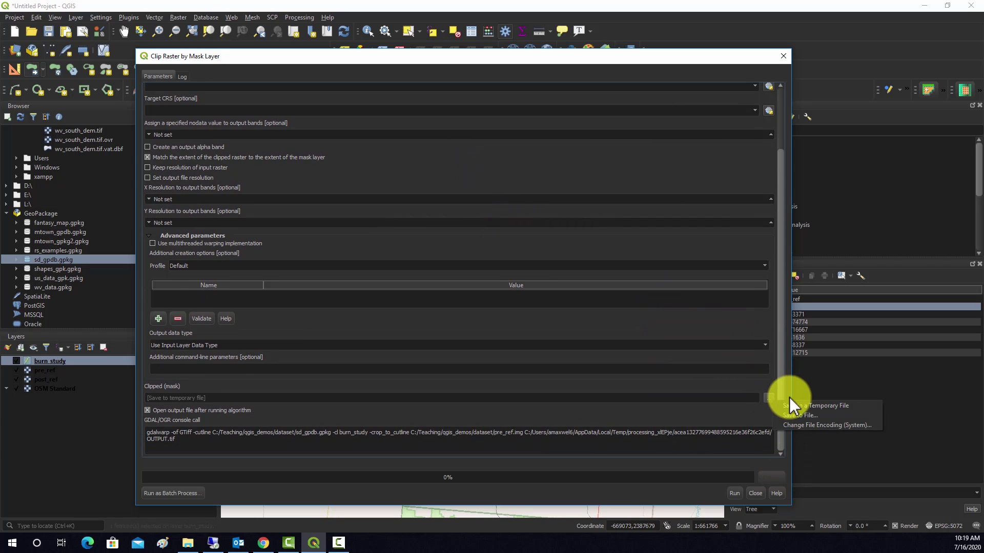
pyautogui.click(791, 415)
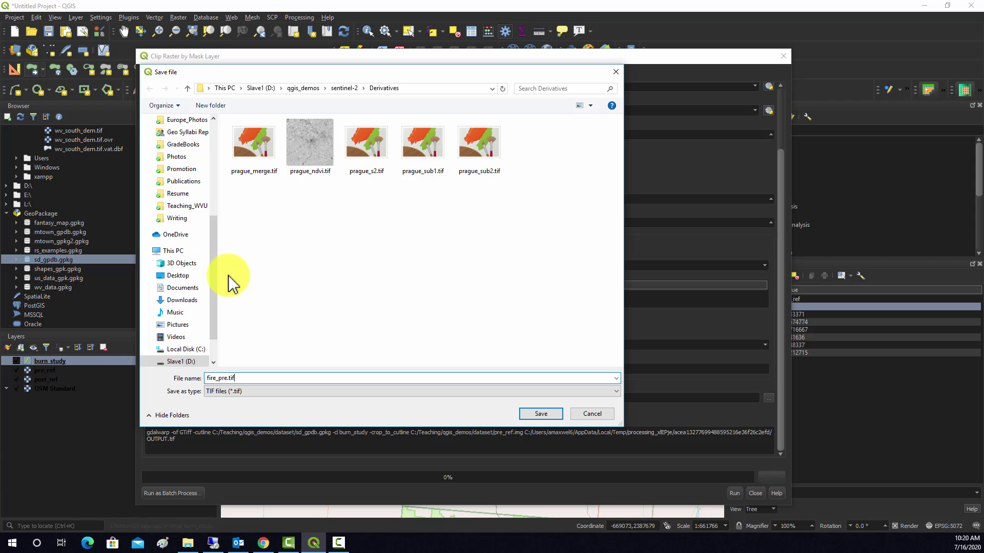
pyautogui.click(544, 414)
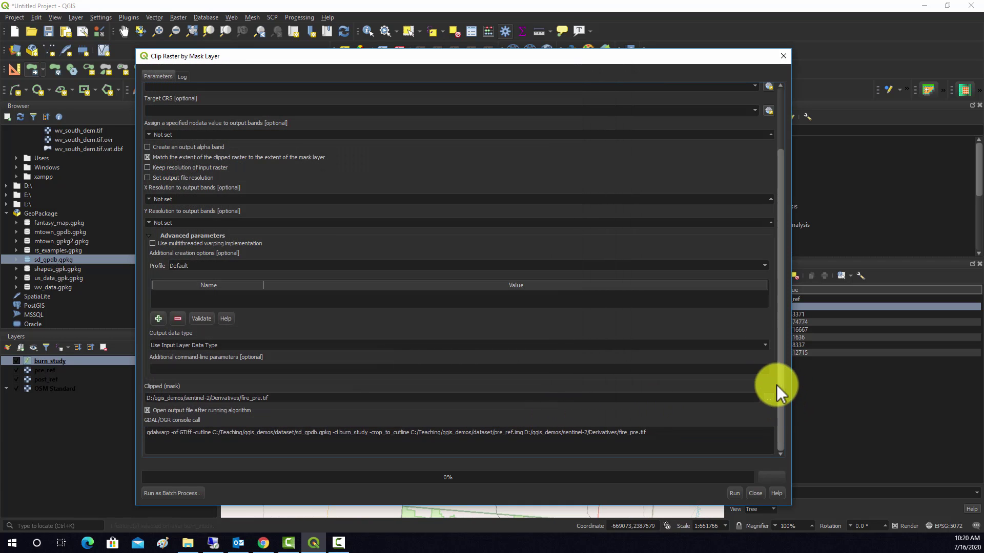
pyautogui.scroll(5, 770, 328)
pyautogui.scroll(-5, 781, 386)
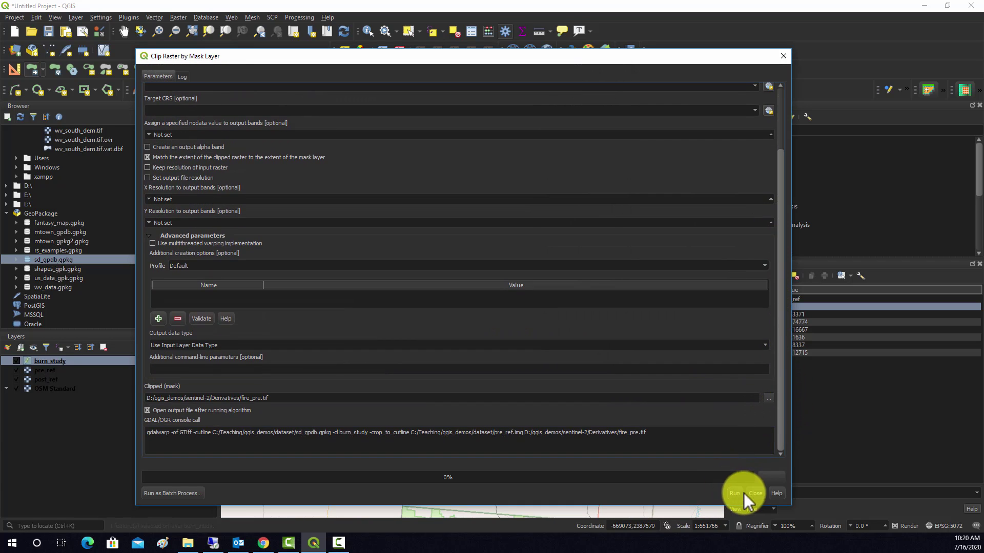
pyautogui.click(736, 491)
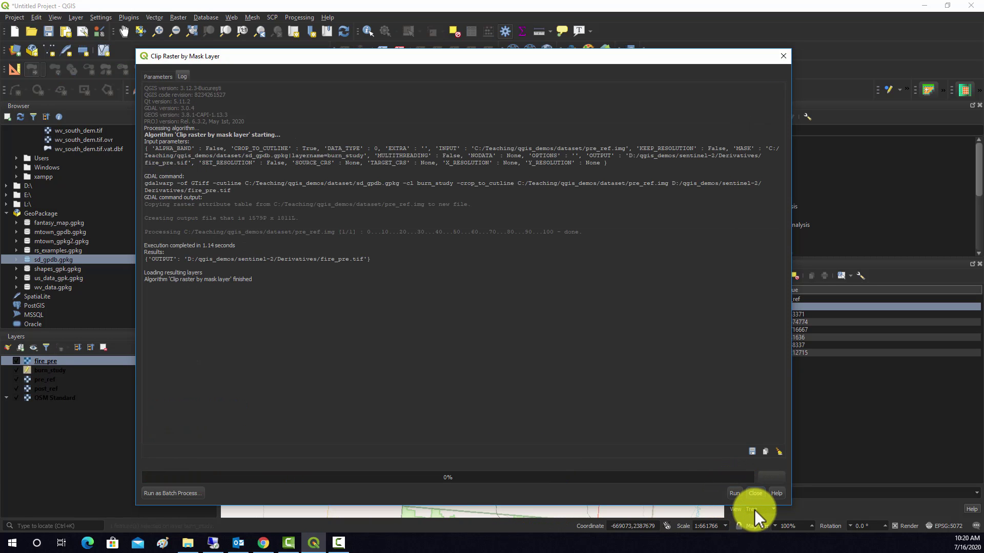
pyautogui.click(754, 494)
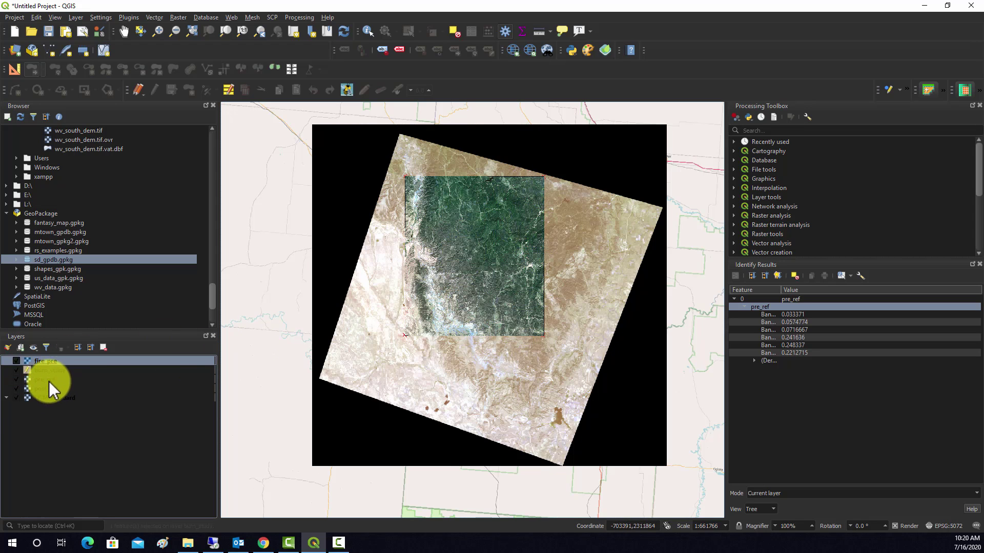
# Start Clip Raster by Mask Layer again with post_ref as the input raster
pyautogui.click(175, 19)
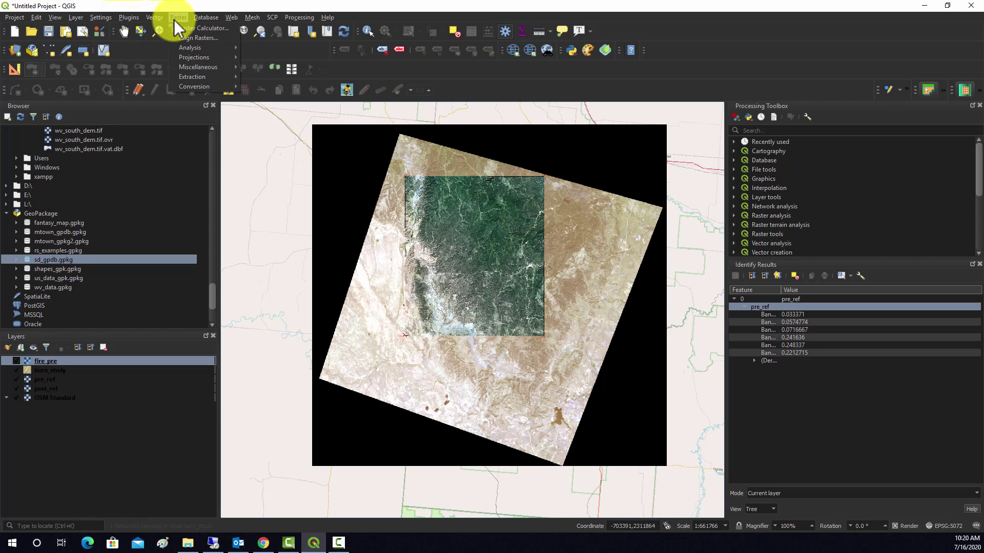
pyautogui.moveTo(197, 83)
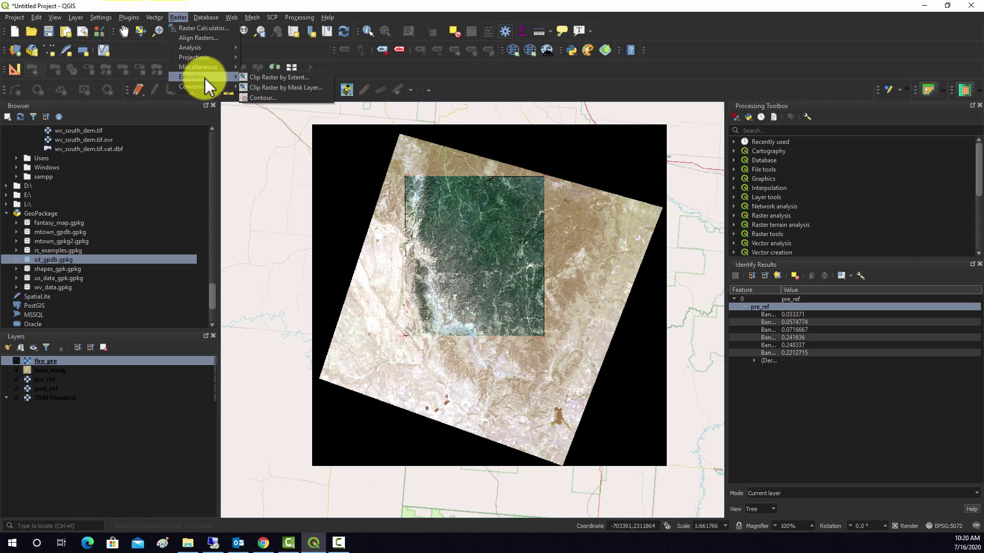
pyautogui.click(297, 87)
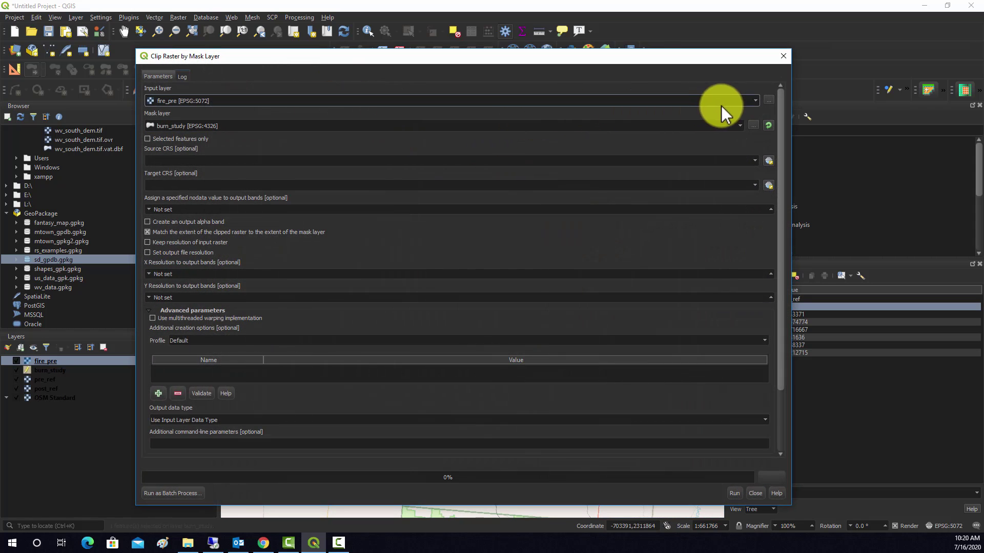
pyautogui.click(734, 101)
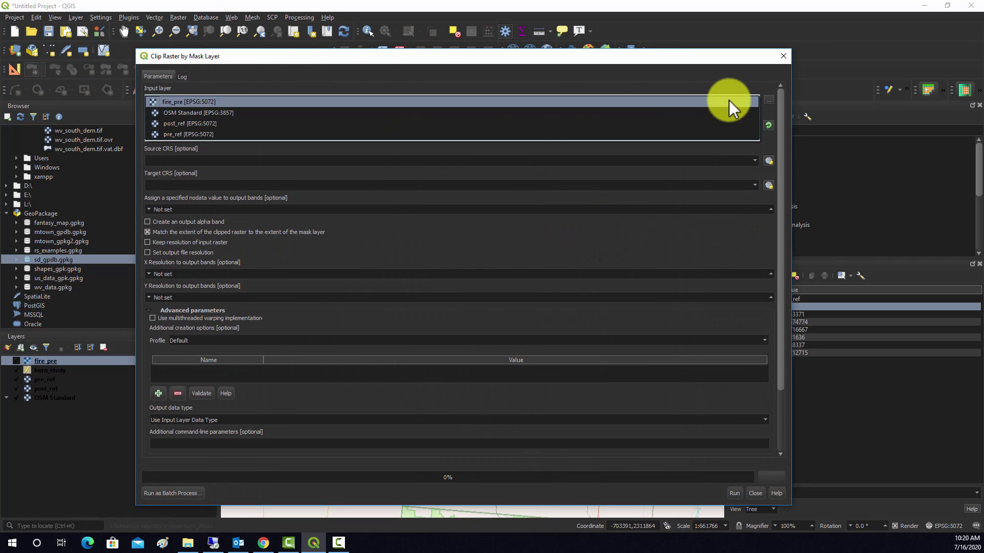
pyautogui.click(179, 125)
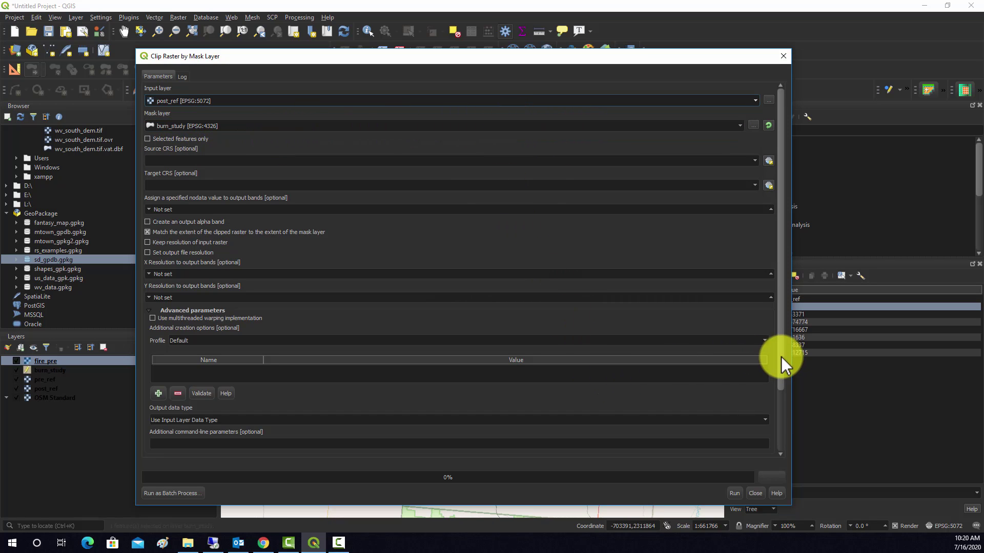
# Save the clip as fire_post.tif, run it, then hide pre_ref and zoom in
pyautogui.moveTo(779, 356); pyautogui.dragTo(783, 419)
pyautogui.click(769, 396)
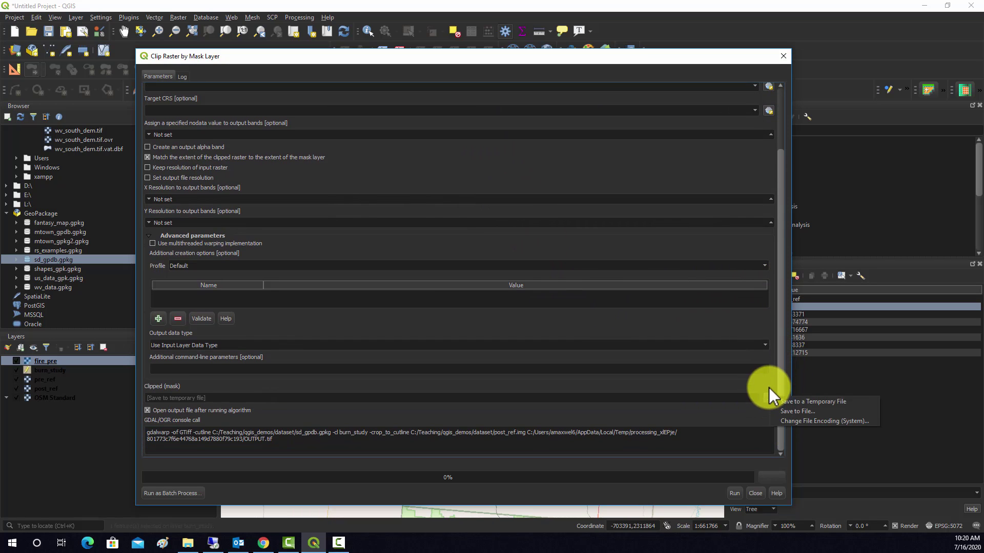
pyautogui.click(791, 410)
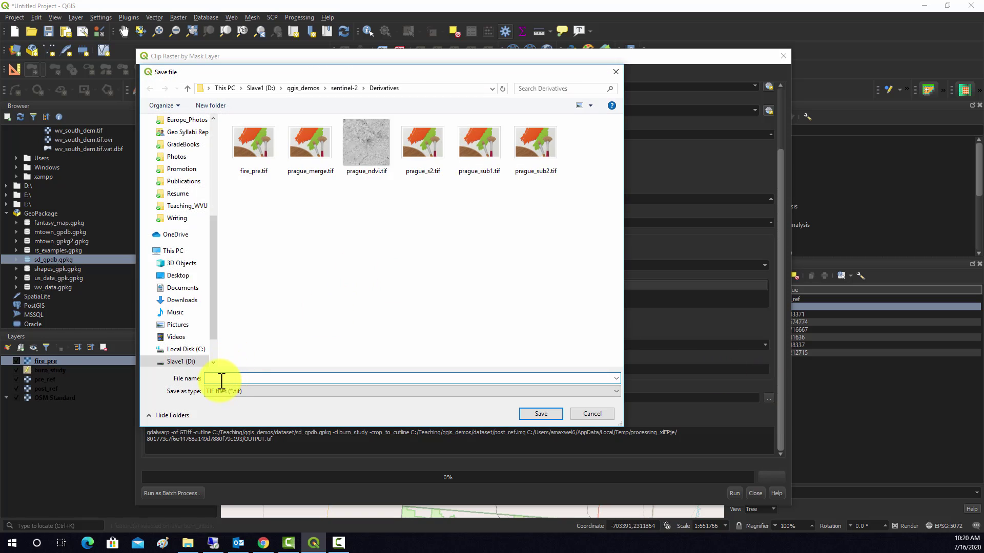
pyautogui.write('fire')
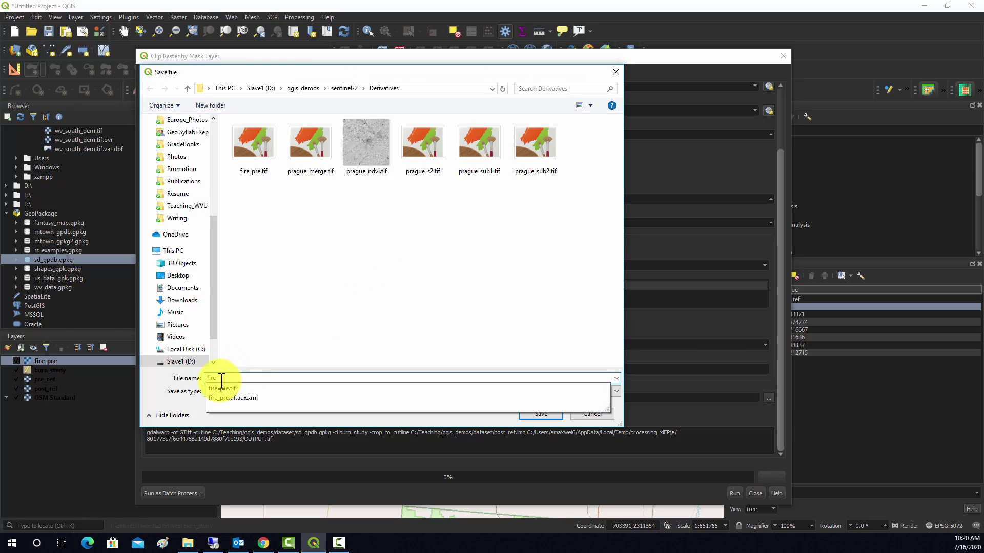
pyautogui.write('_post.tif')
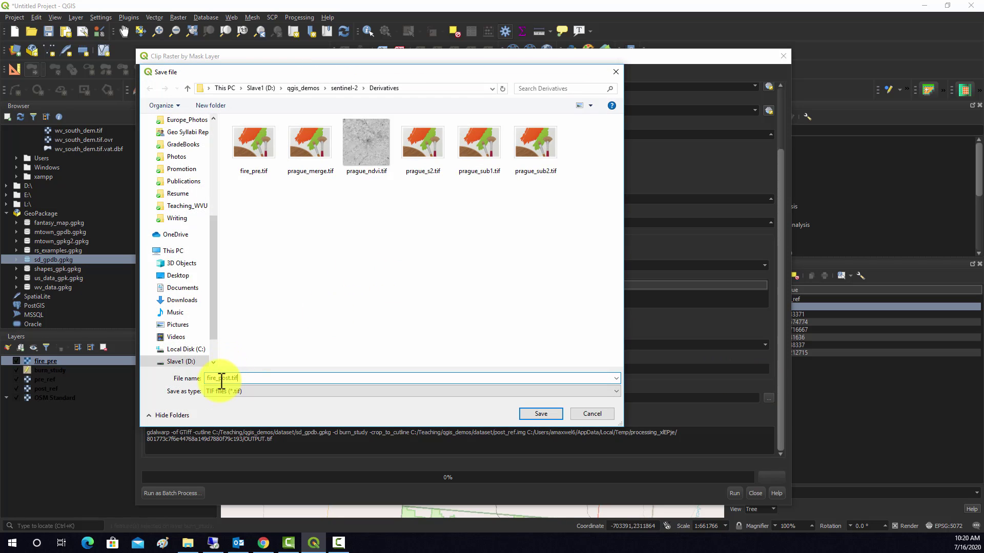
pyautogui.click(535, 415)
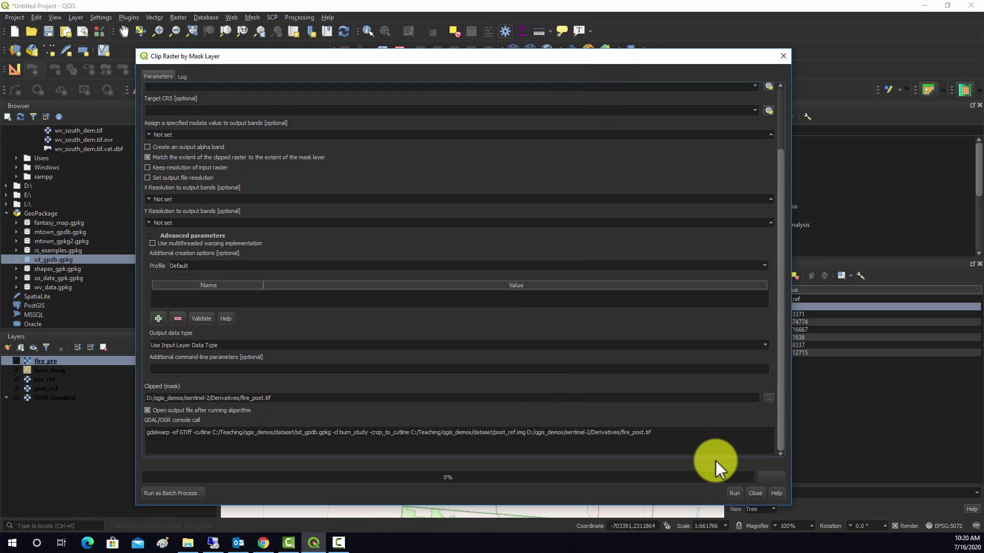
pyautogui.click(731, 493)
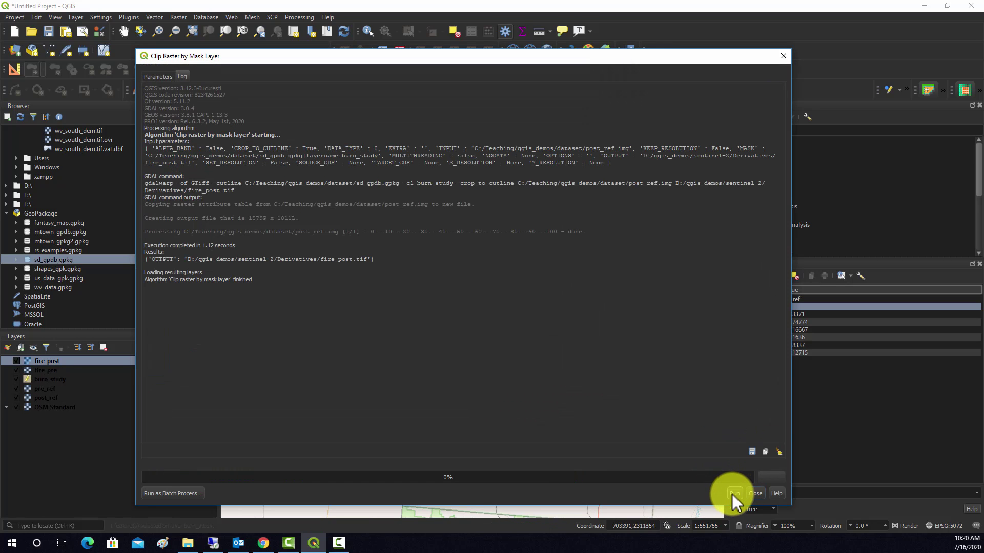
pyautogui.click(755, 493)
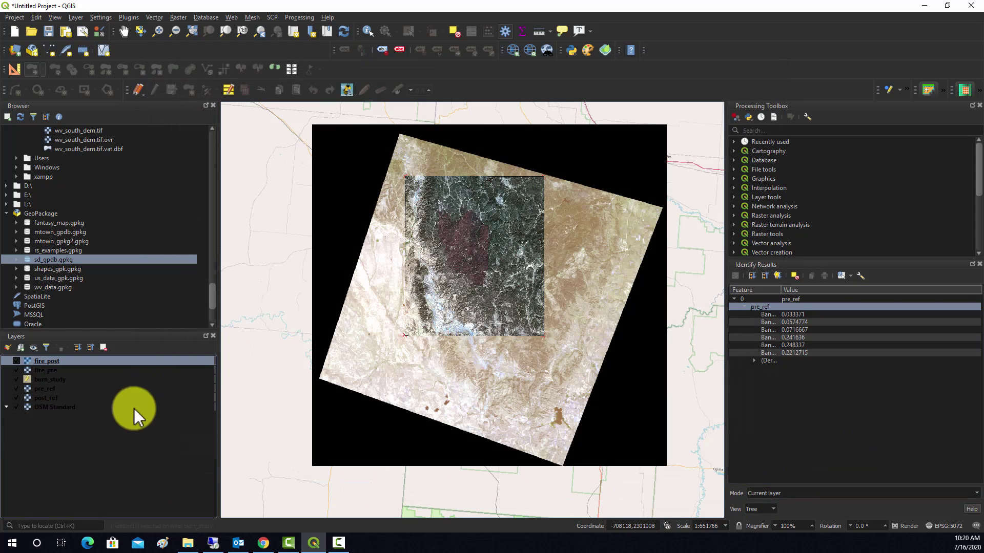
pyautogui.click(16, 389)
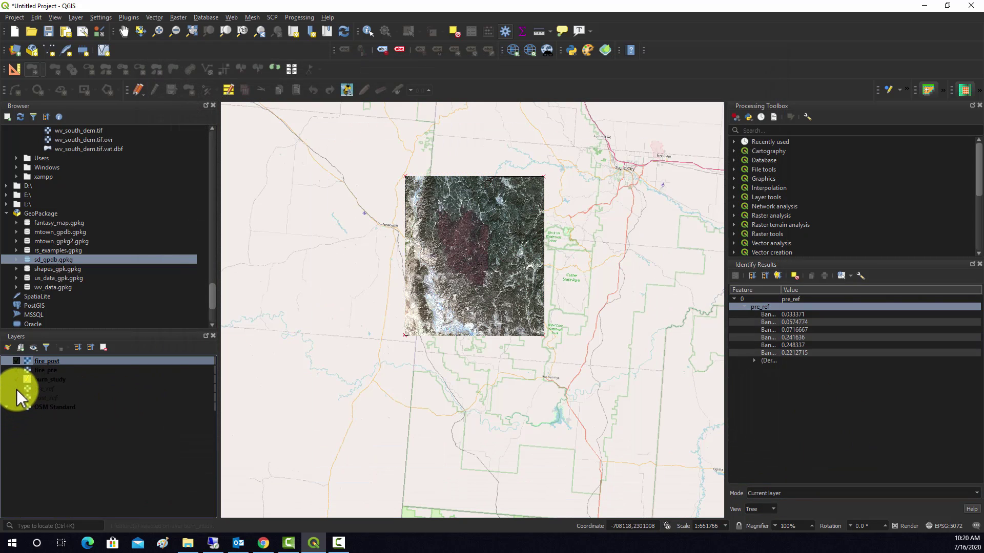
pyautogui.scroll(2, 466, 158)
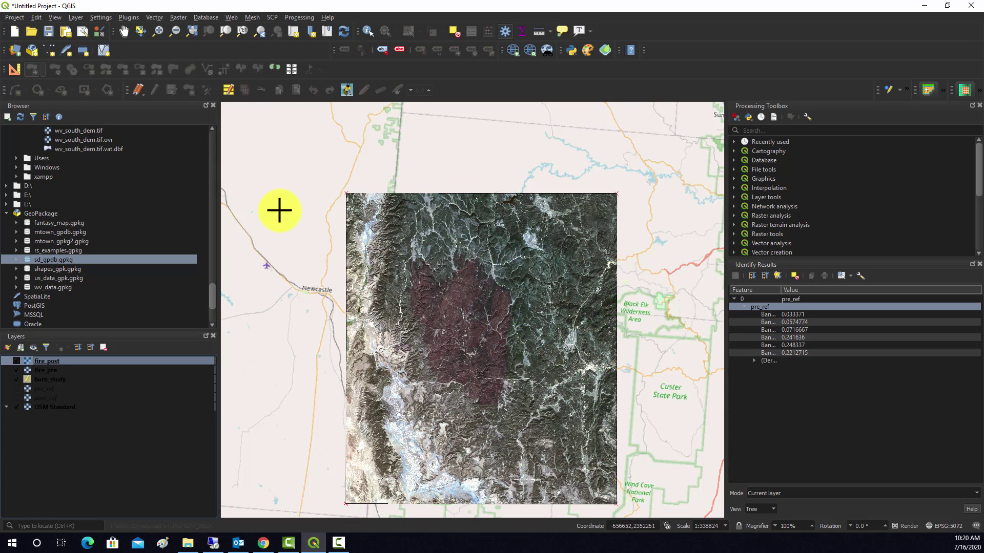
# Set fire_post's Symbology to Red band 6, Green band 4, Blue band 2
pyautogui.rightClick(54, 360)
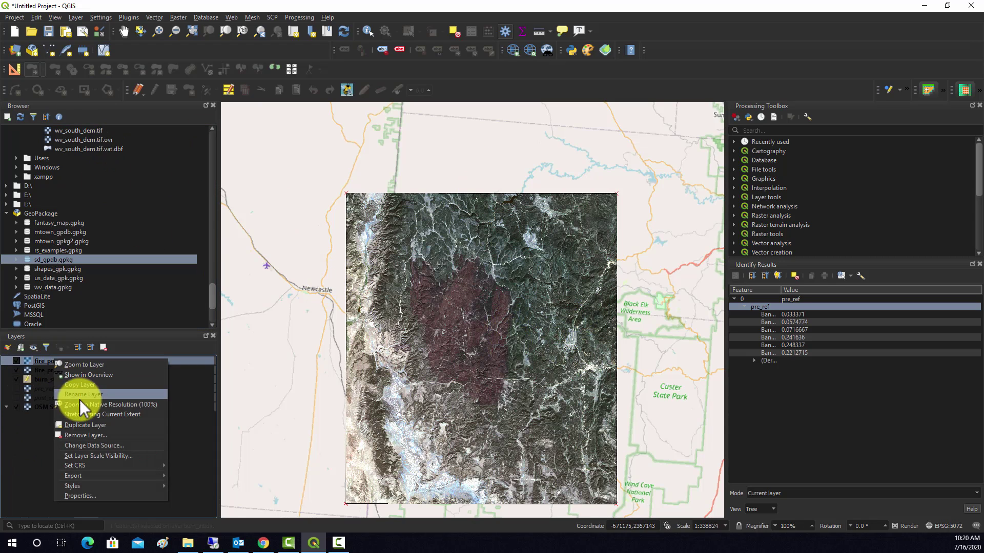
pyautogui.click(95, 494)
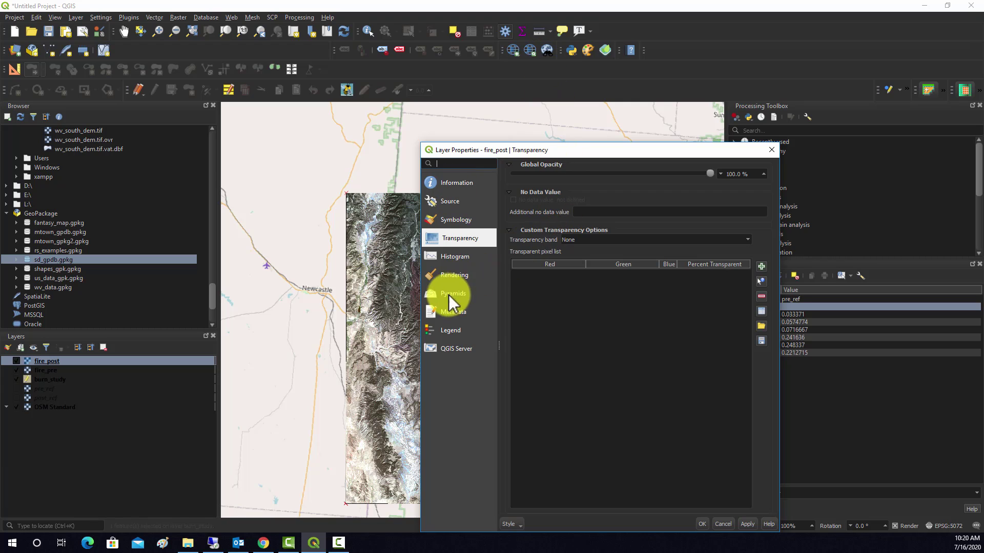
pyautogui.click(443, 220)
pyautogui.click(624, 195)
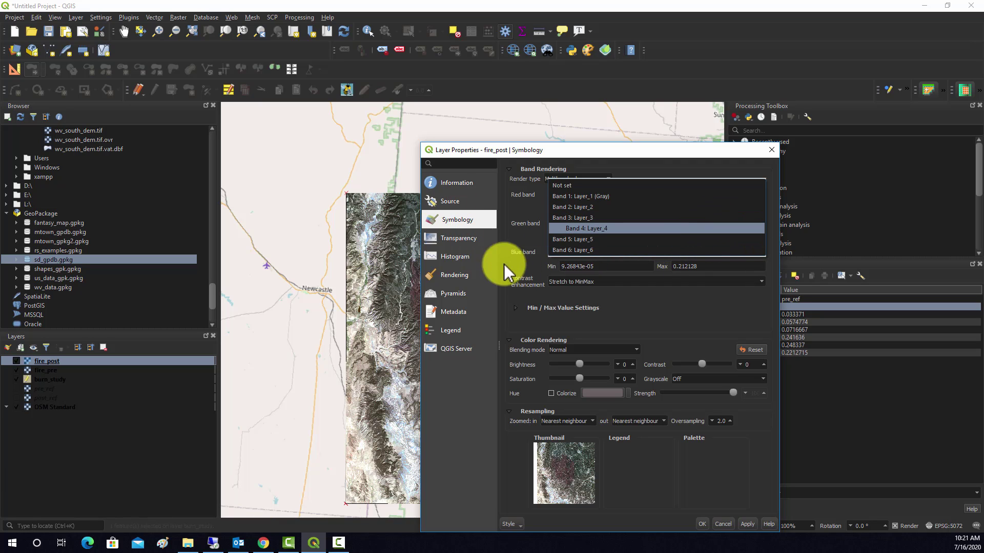
pyautogui.click(579, 249)
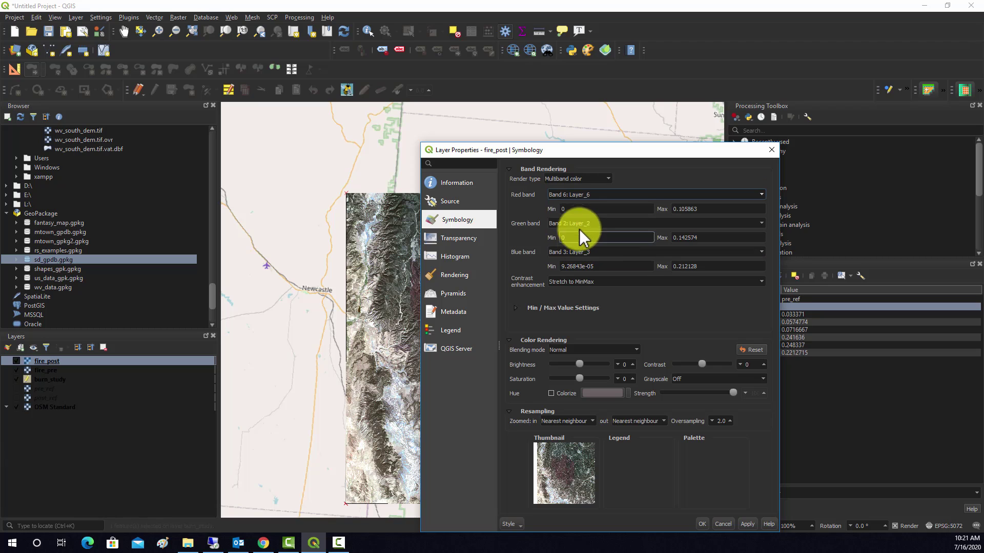
pyautogui.click(591, 221)
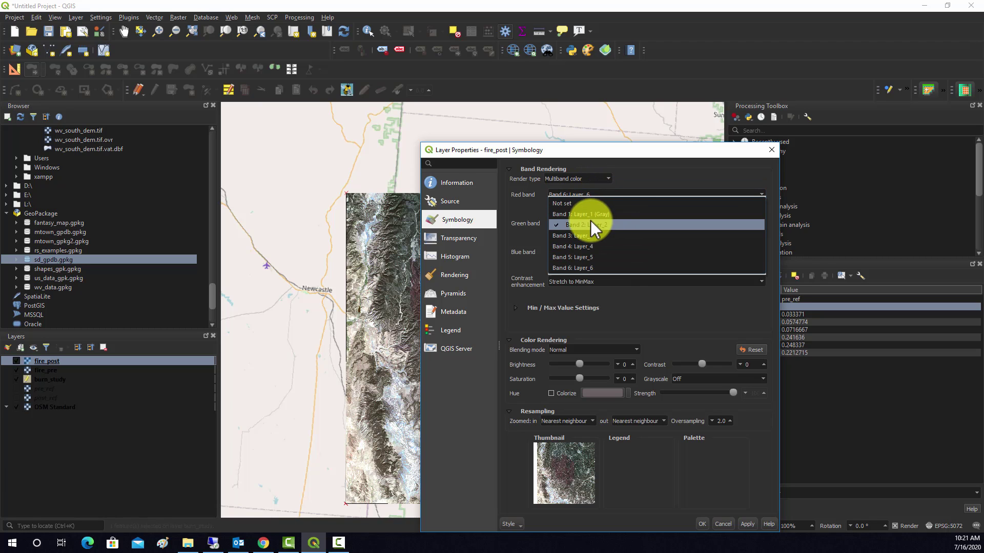
pyautogui.click(588, 250)
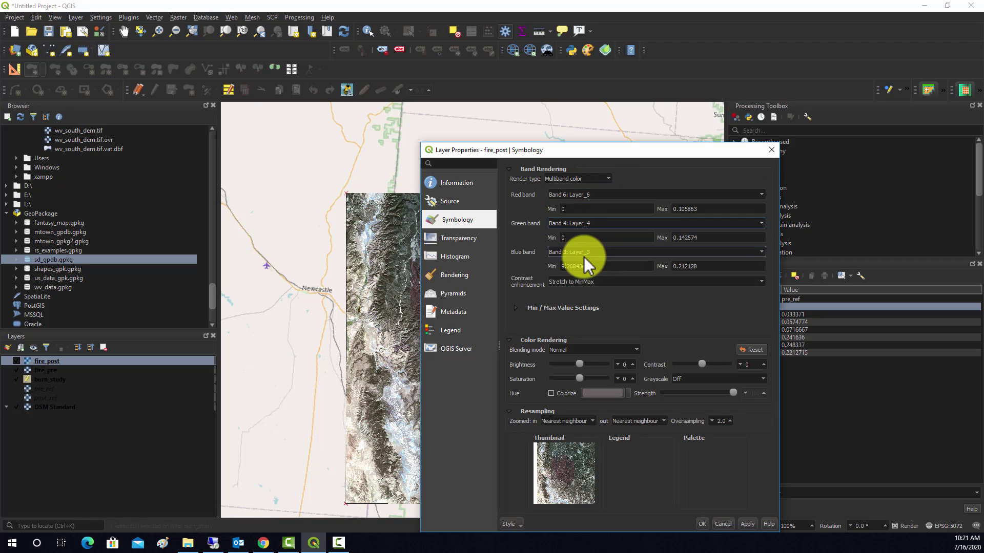
pyautogui.click(584, 254)
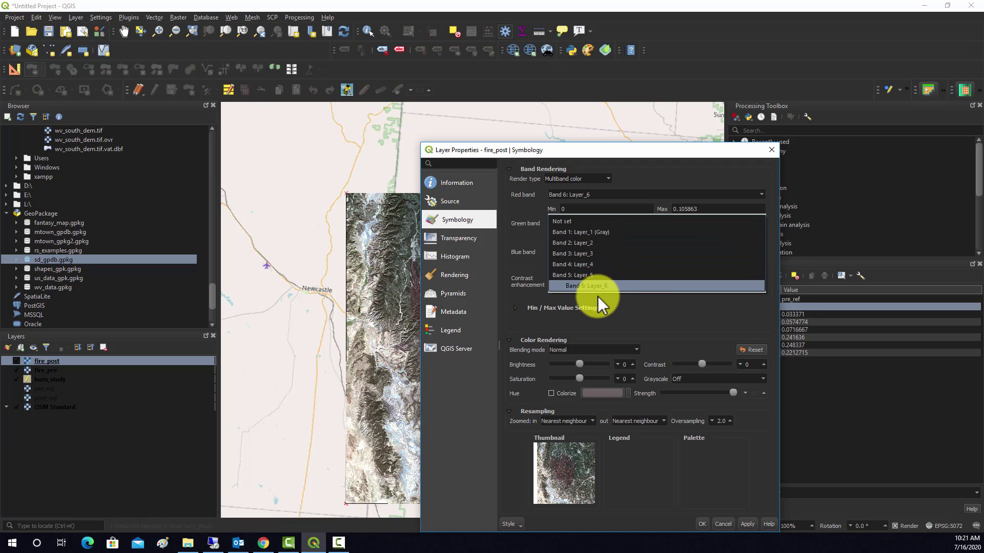
pyautogui.click(592, 242)
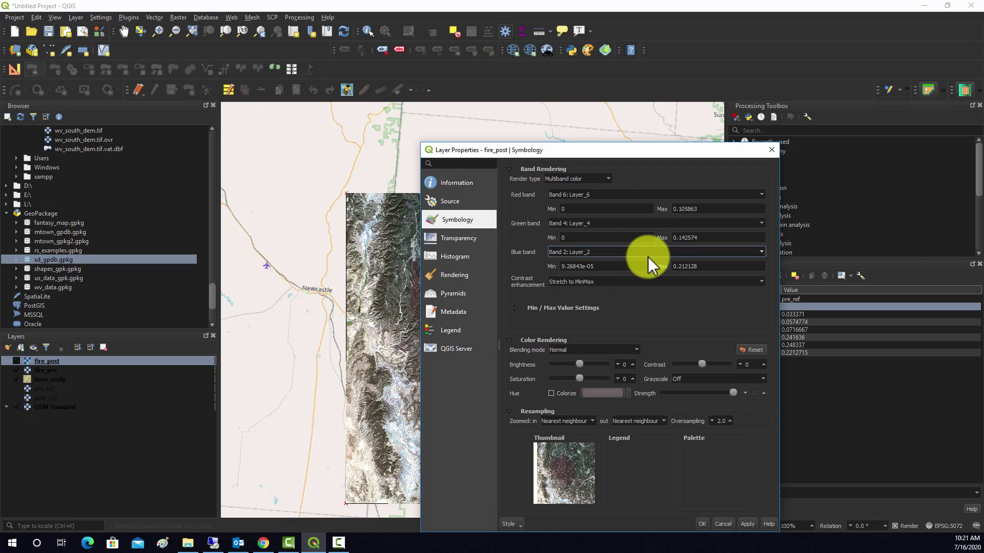
pyautogui.click(748, 524)
pyautogui.click(702, 525)
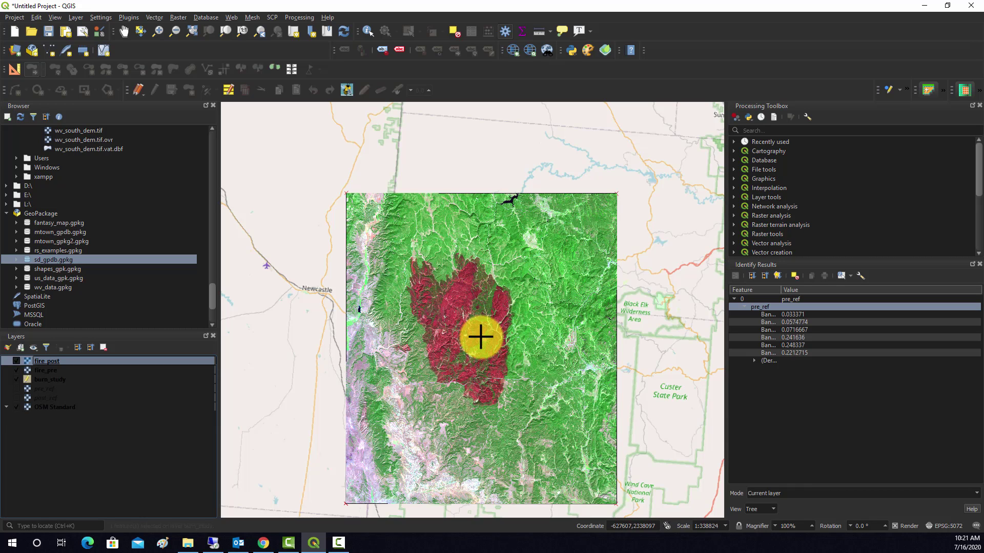
pyautogui.scroll(2, 489, 358)
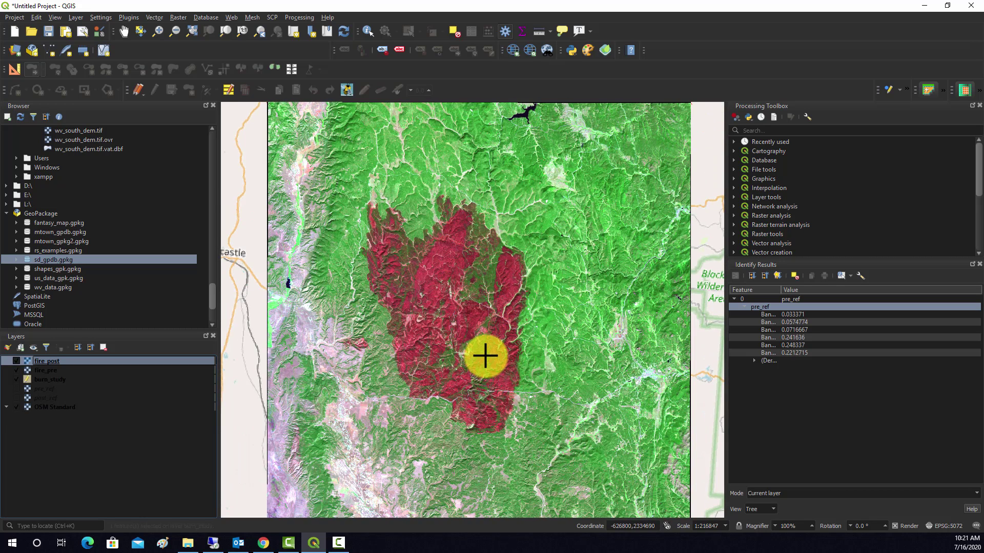
pyautogui.scroll(-3, 486, 351)
pyautogui.scroll(2, 484, 347)
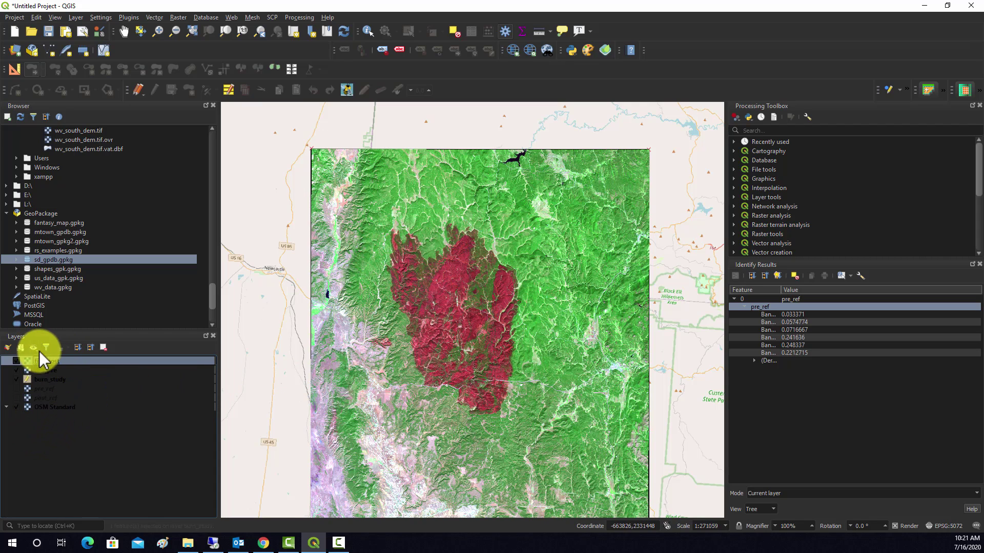
# Show fire_post and fire_pre, and give fire_pre Red band 6, Green band 4, Blue band 2
pyautogui.click(16, 361)
pyautogui.click(17, 370)
pyautogui.rightClick(53, 370)
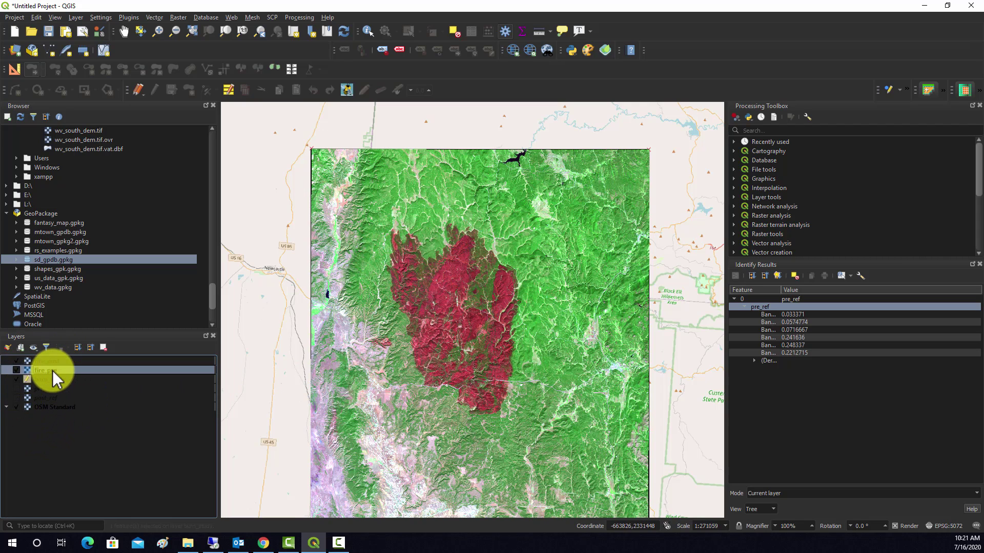
pyautogui.click(84, 517)
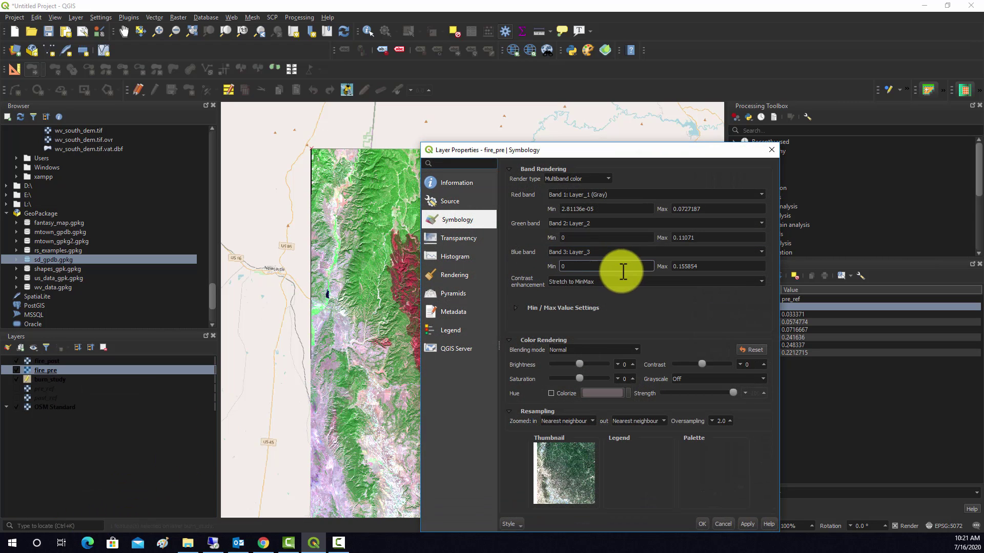
pyautogui.click(617, 195)
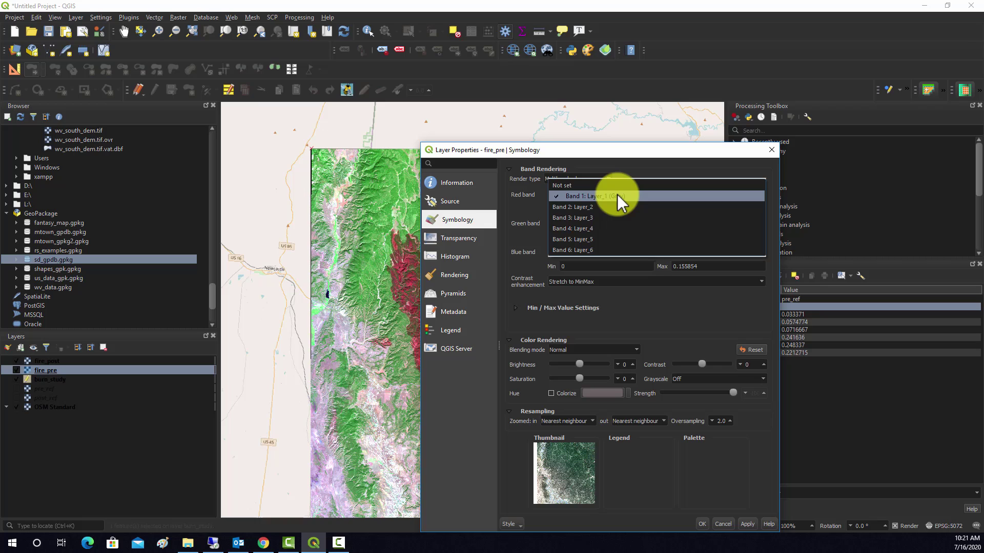
pyautogui.click(578, 253)
pyautogui.click(598, 224)
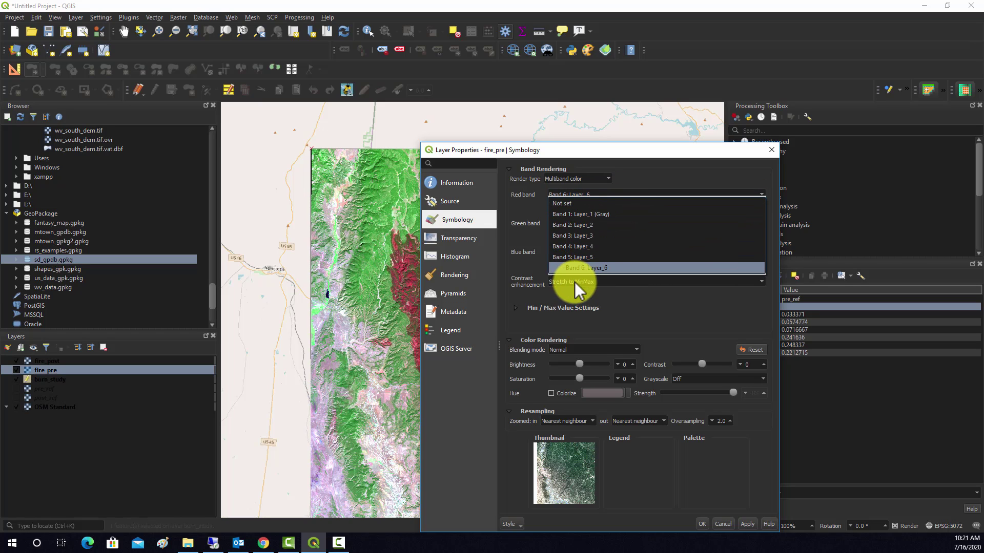
pyautogui.click(607, 245)
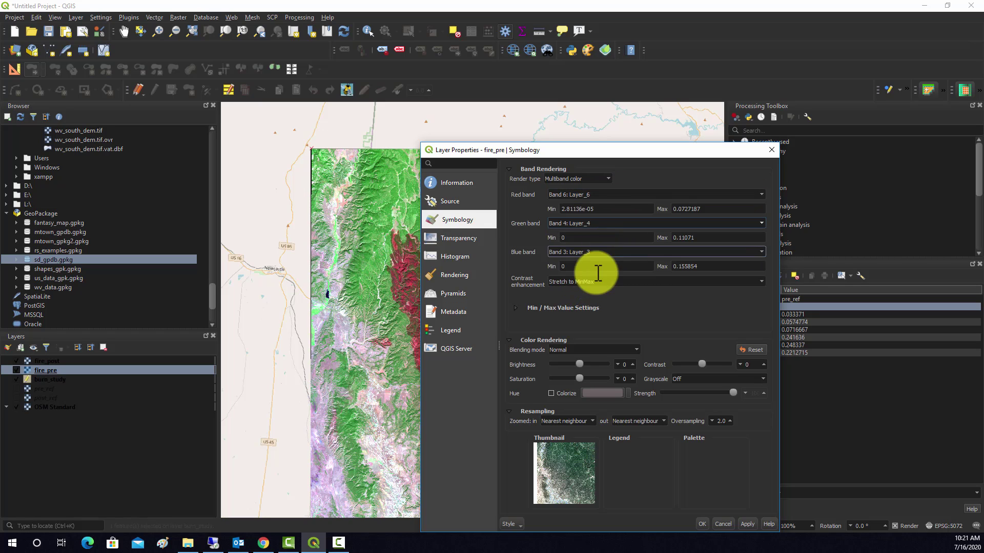
pyautogui.click(576, 252)
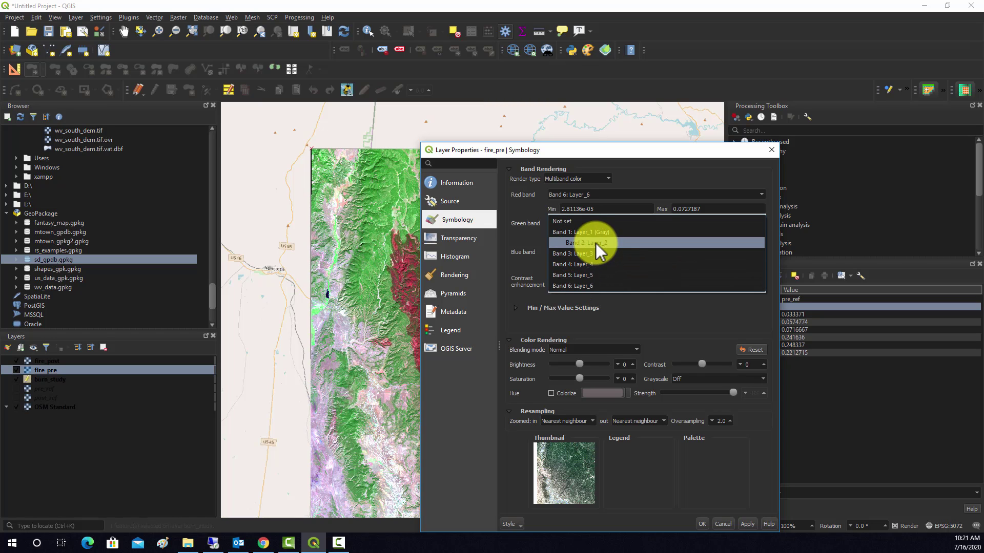
pyautogui.click(597, 244)
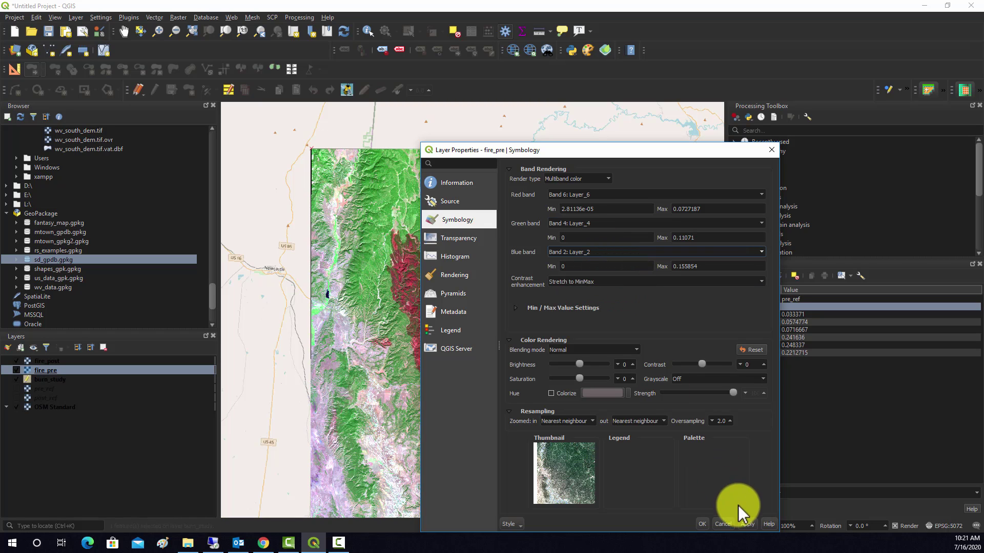
pyautogui.click(746, 520)
pyautogui.click(701, 524)
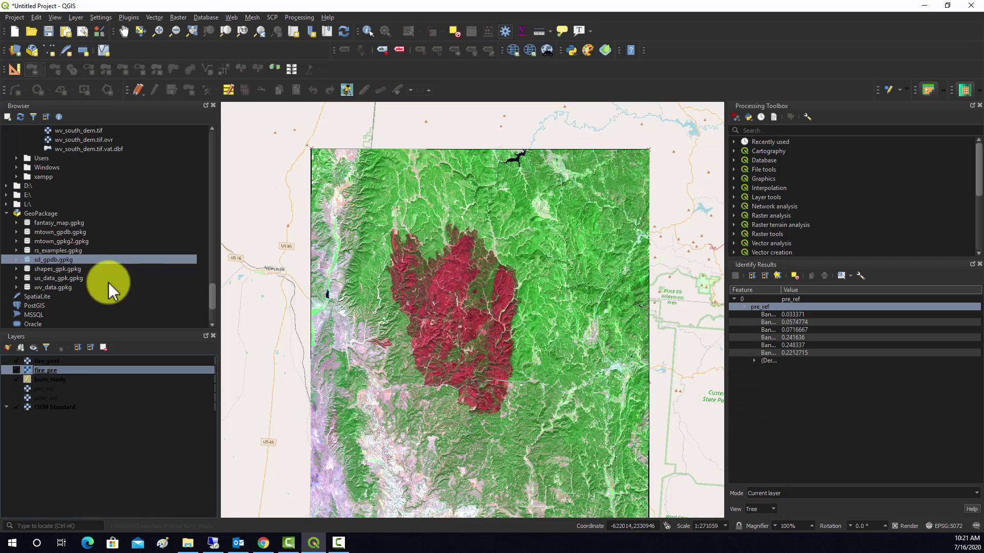
pyautogui.click(17, 370)
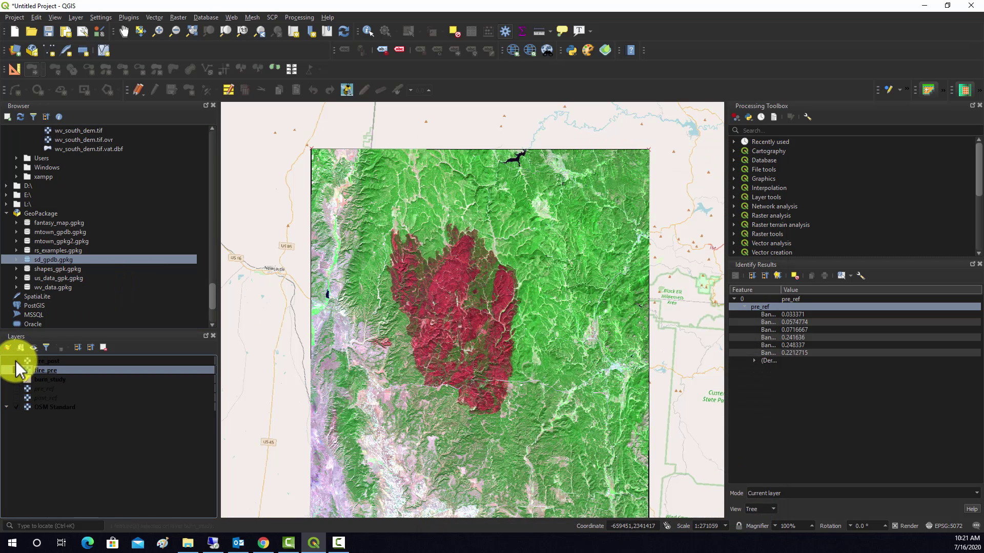
pyautogui.click(16, 361)
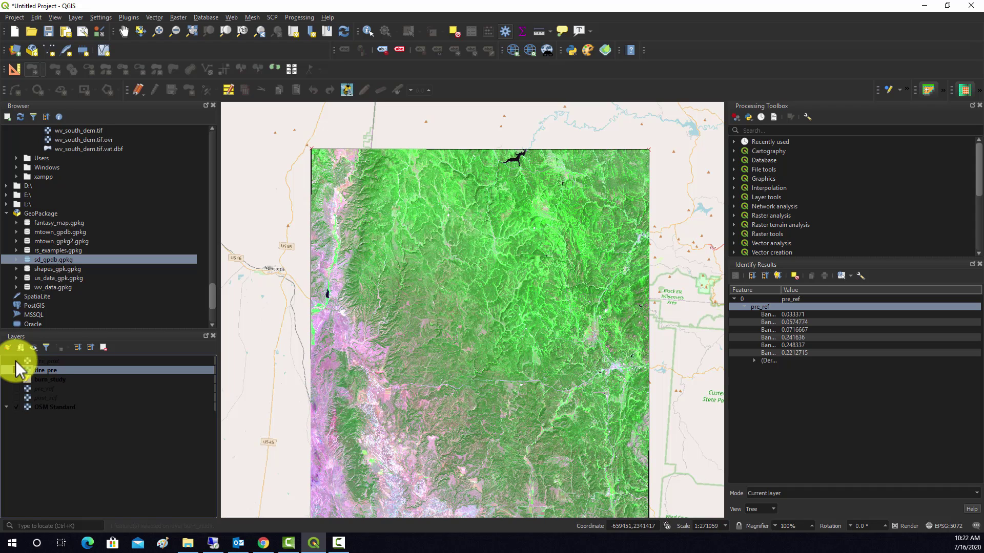
pyautogui.click(16, 361)
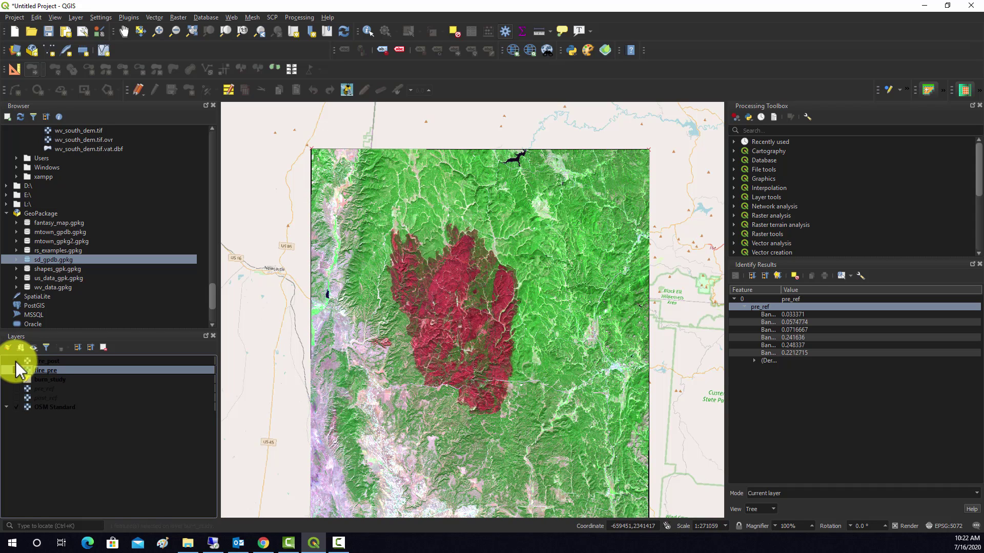
pyautogui.click(16, 361)
pyautogui.click(15, 361)
pyautogui.click(15, 361)
pyautogui.click(16, 361)
pyautogui.click(15, 361)
pyautogui.click(15, 361)
pyautogui.click(16, 361)
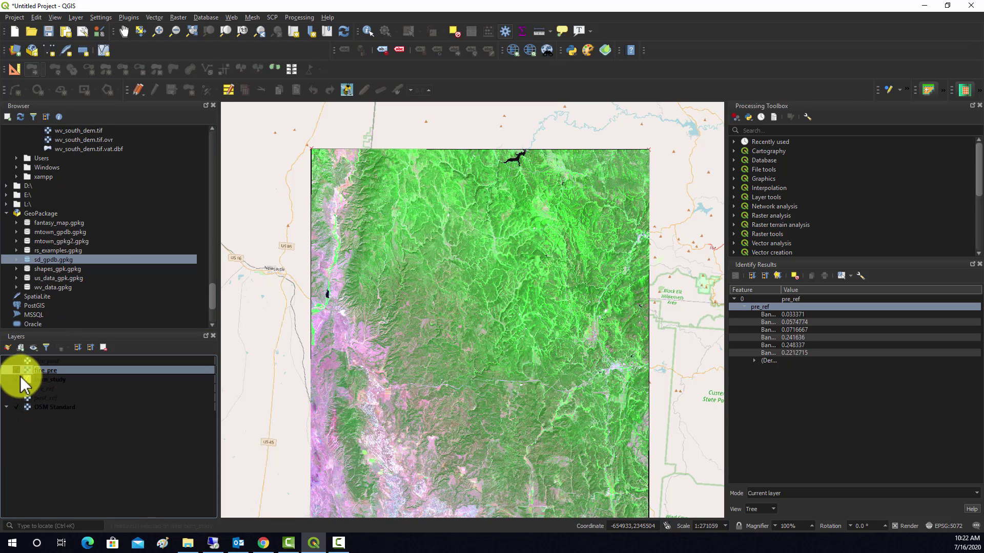
pyautogui.click(16, 361)
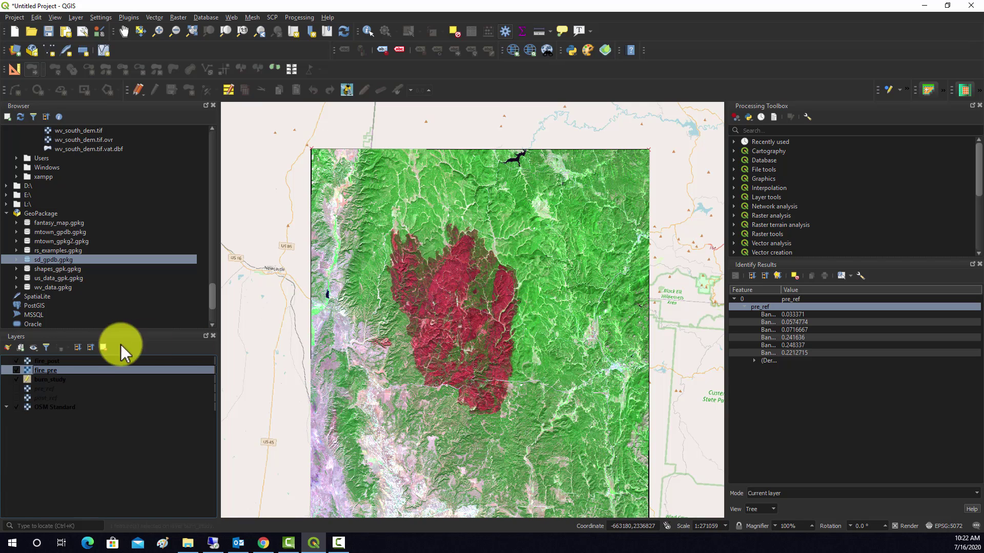
pyautogui.click(17, 362)
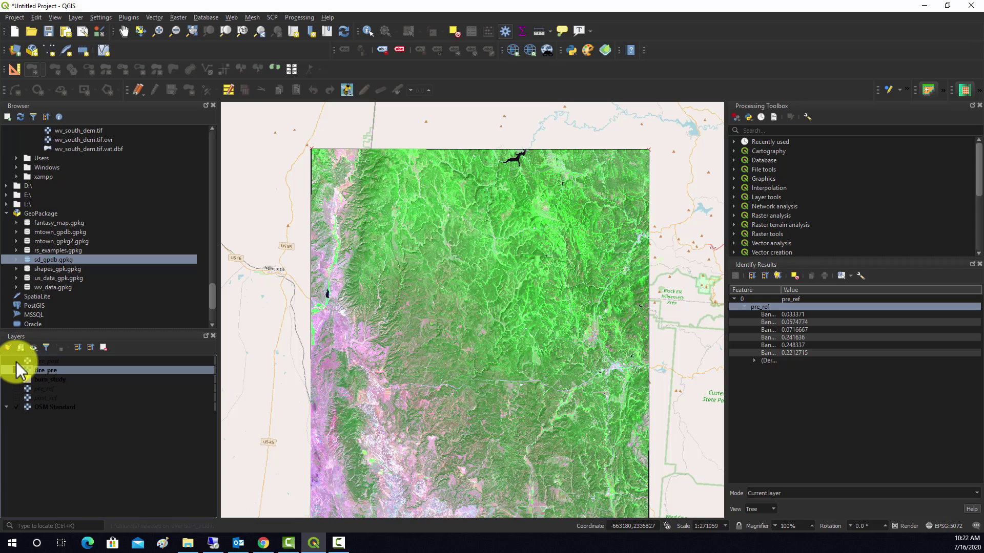
pyautogui.click(16, 362)
pyautogui.click(16, 361)
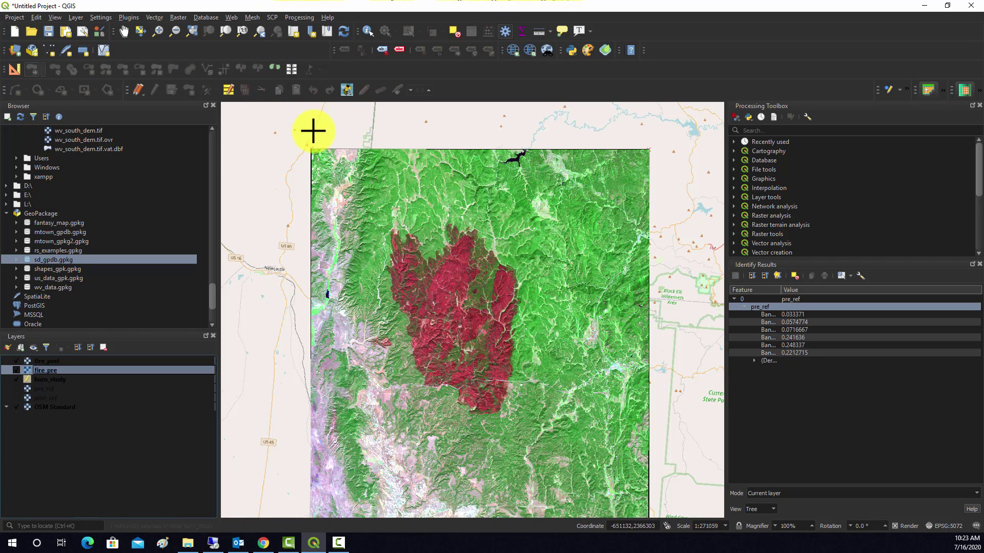
# Open the Raster Calculator and enter a ( ) / ( ) bracket skeleton
pyautogui.click(177, 18)
pyautogui.click(195, 29)
pyautogui.moveTo(445, 184); pyautogui.dragTo(457, 120)
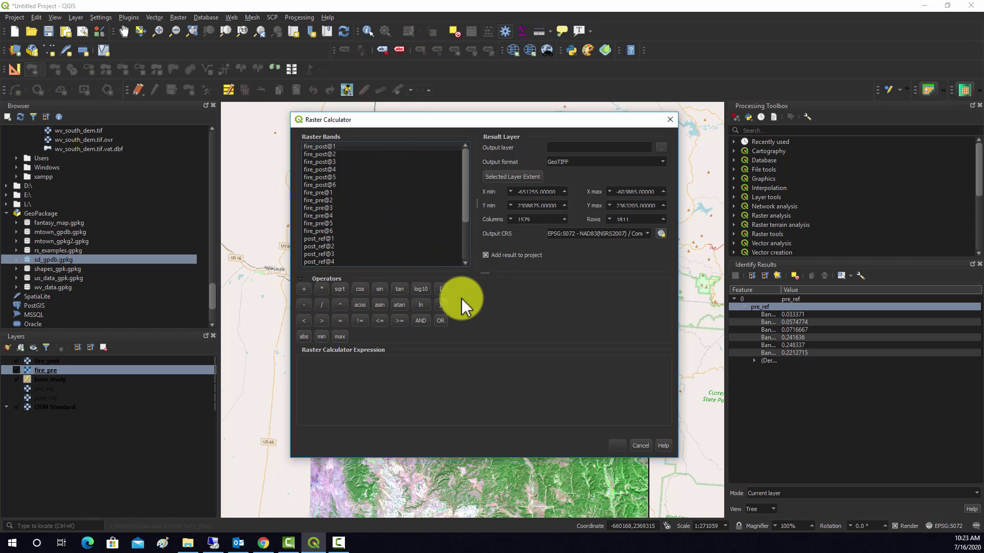
pyautogui.click(351, 373)
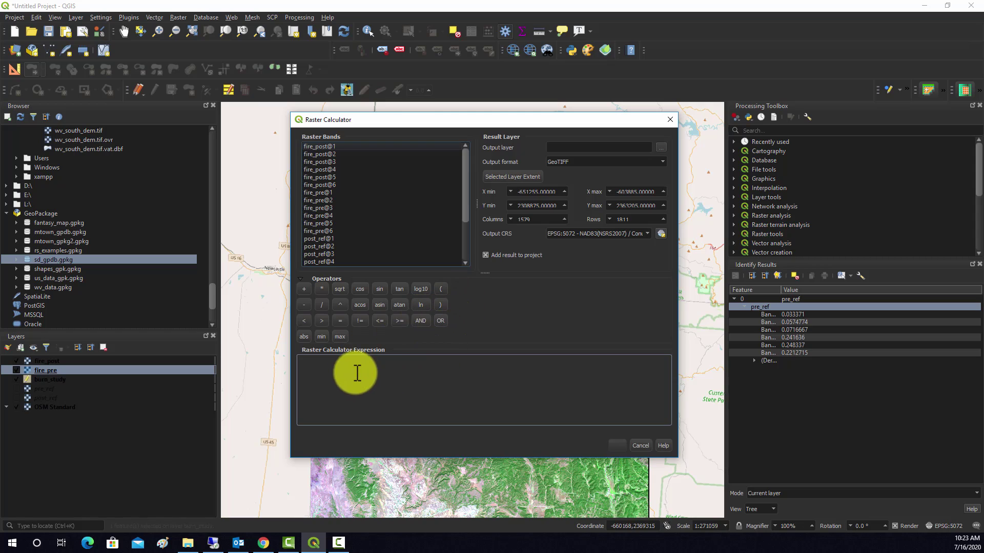
pyautogui.click(440, 290)
pyautogui.click(440, 305)
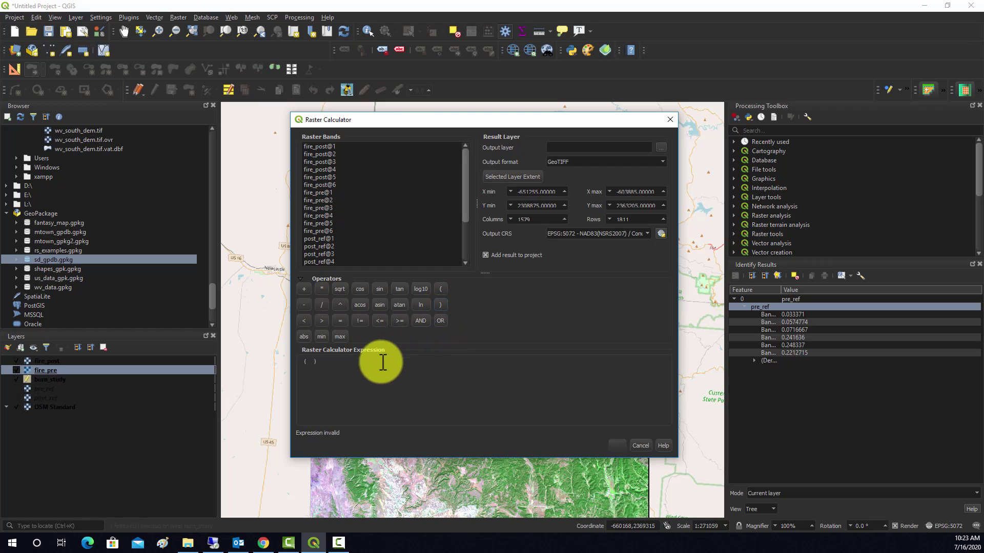
pyautogui.click(321, 306)
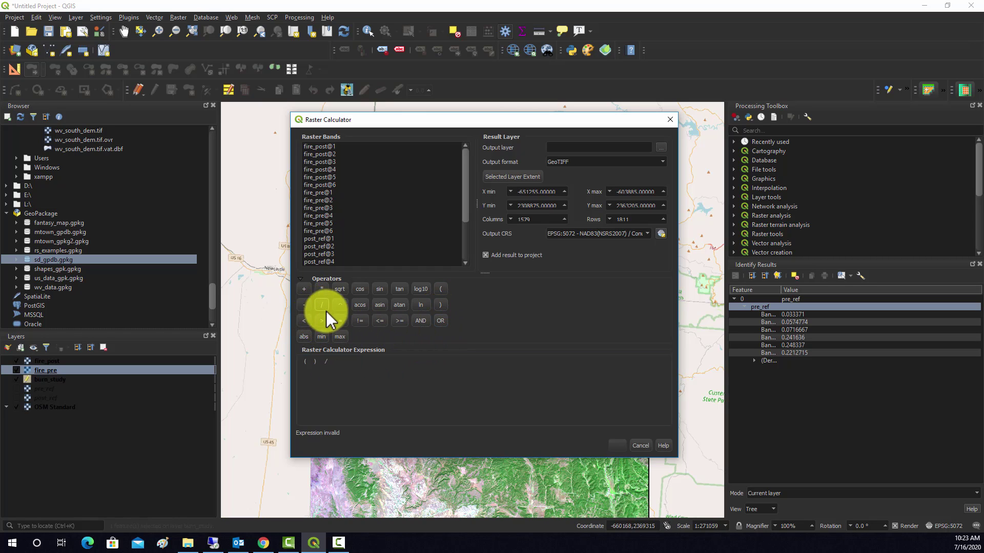
pyautogui.click(440, 305)
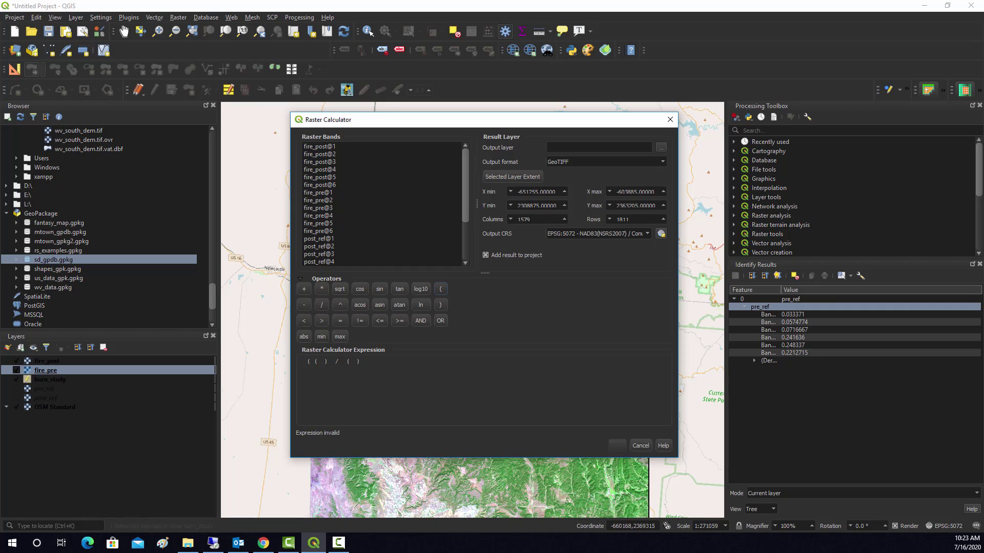
# Copy the bracket skeleton and paste a second copy after a minus sign
pyautogui.click(378, 367)
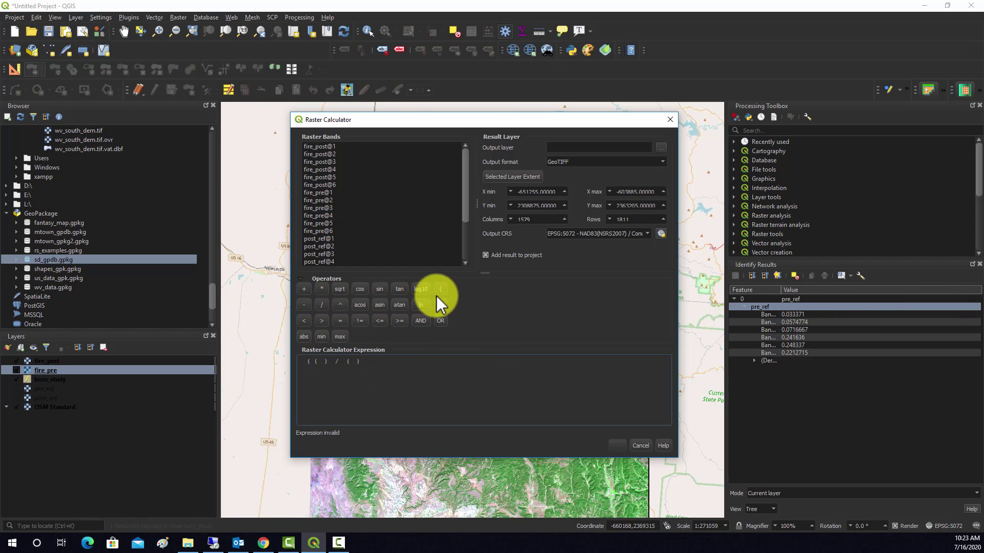
pyautogui.click(378, 360)
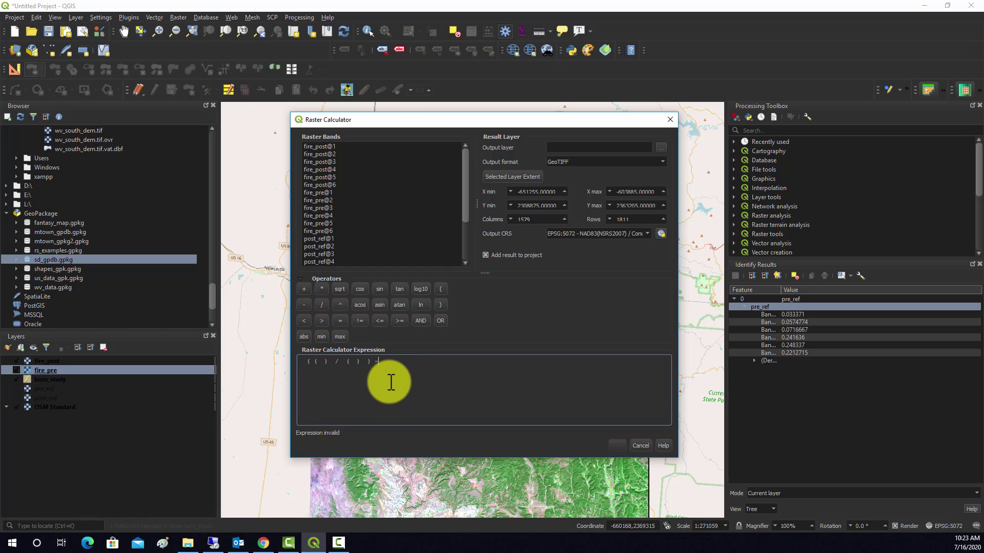
pyautogui.moveTo(373, 363); pyautogui.dragTo(301, 360)
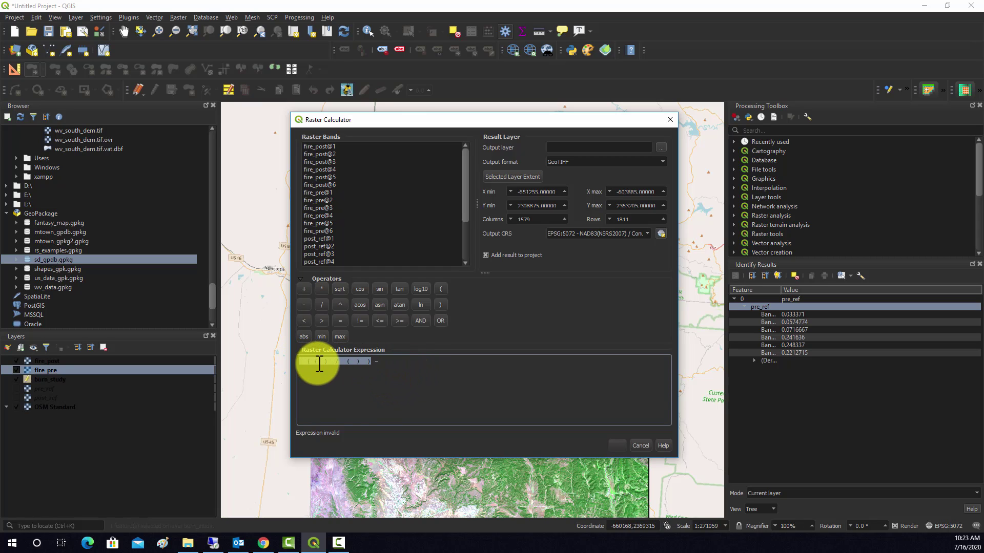
pyautogui.rightClick(324, 364)
pyautogui.click(339, 399)
pyautogui.click(389, 362)
pyautogui.rightClick(388, 362)
pyautogui.click(421, 410)
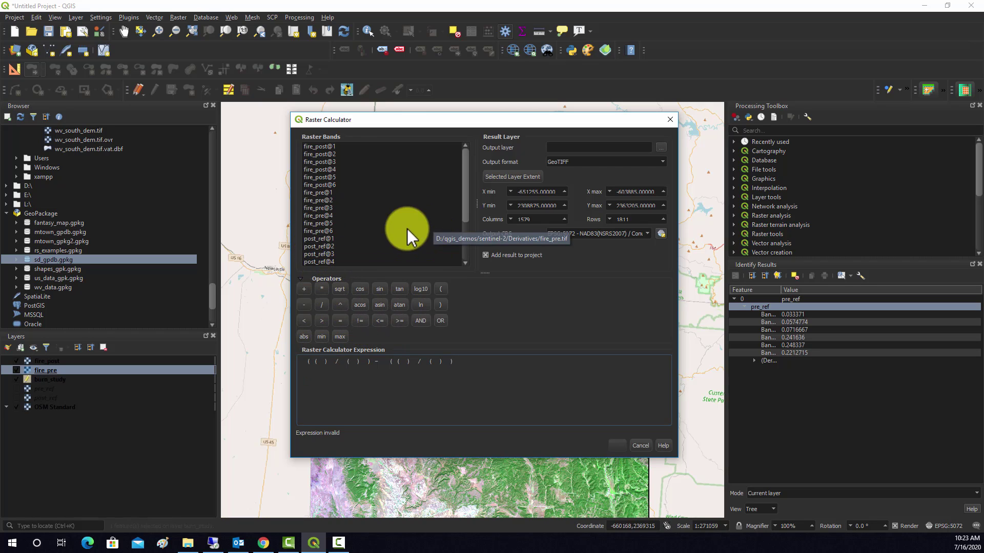
# Fill in the ratio (fire_pre@4 − fire_pre@6)/(fire_pre@4 + fire_pre@6)
pyautogui.doubleClick(322, 216)
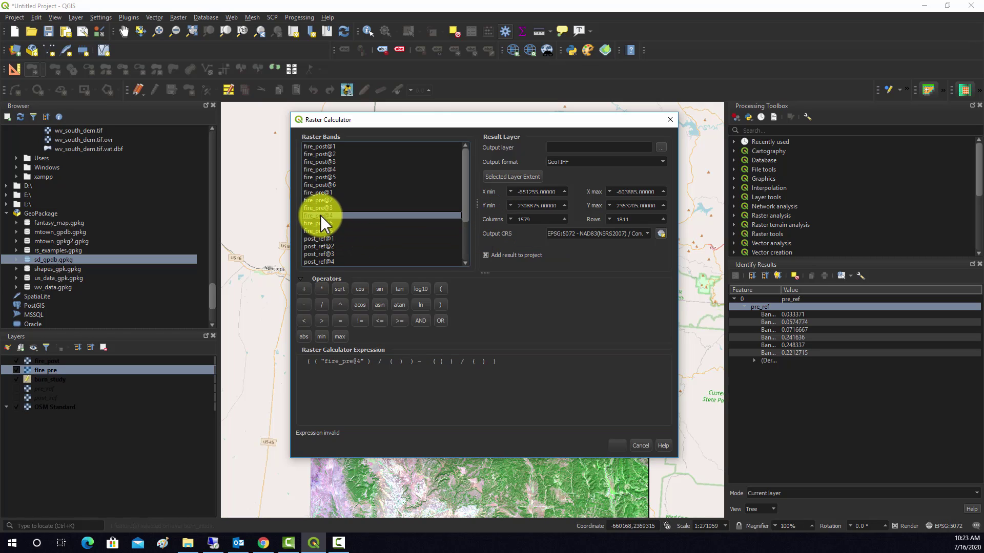
pyautogui.click(367, 361)
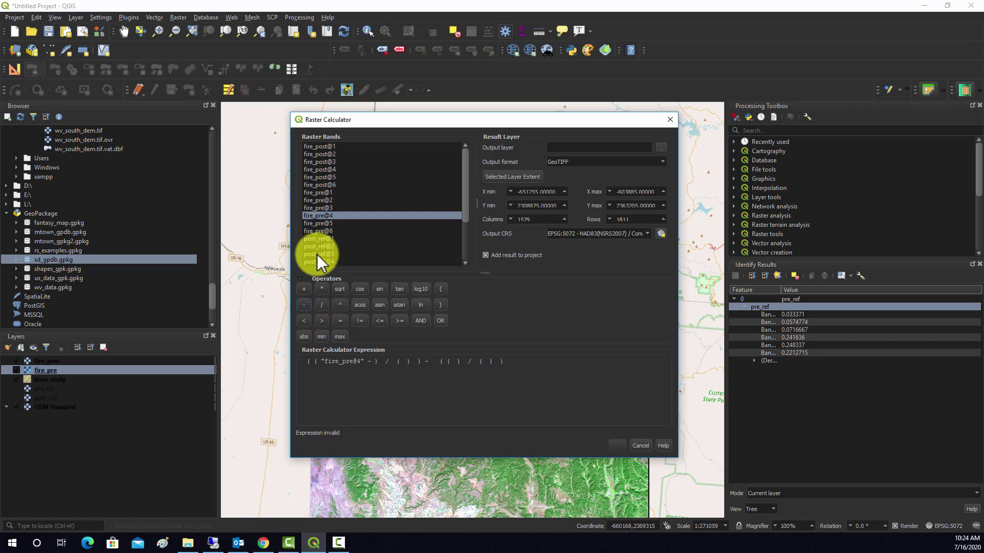
pyautogui.doubleClick(318, 231)
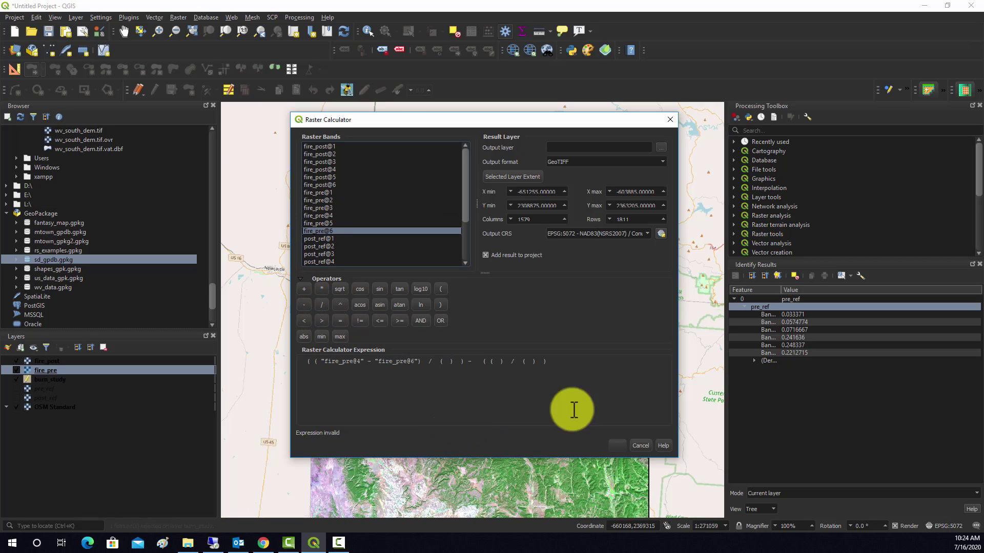
pyautogui.moveTo(417, 361); pyautogui.dragTo(320, 360)
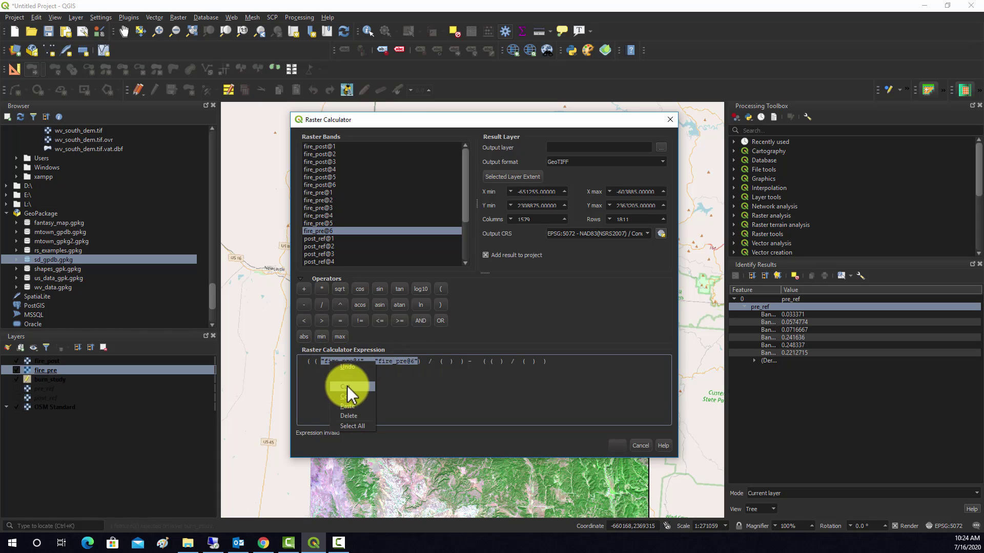
pyautogui.click(448, 362)
pyautogui.rightClick(449, 362)
pyautogui.click(475, 407)
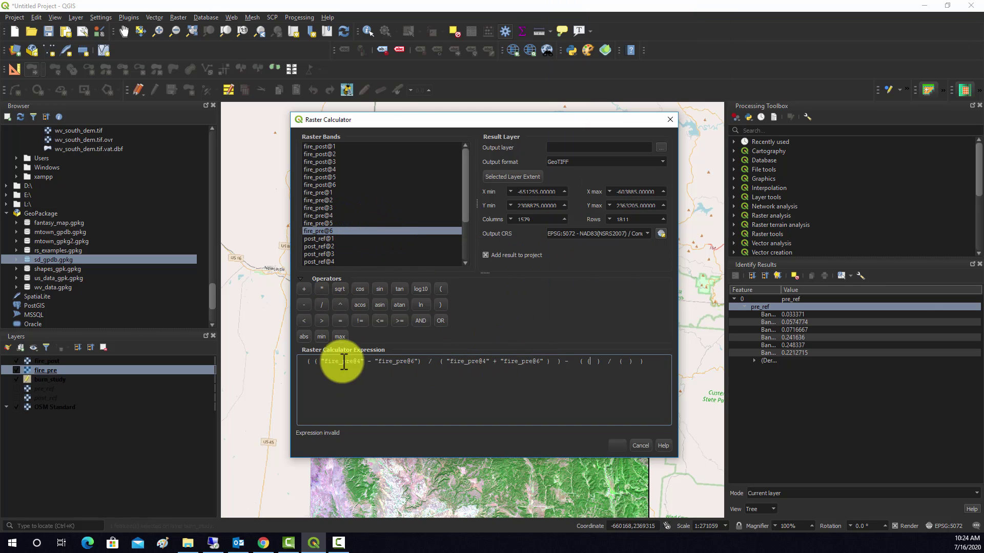
# Delete the leftover empty ratio and copy the completed fire_pre ratio
pyautogui.moveTo(640, 361); pyautogui.dragTo(579, 361)
pyautogui.press('BackSpace')
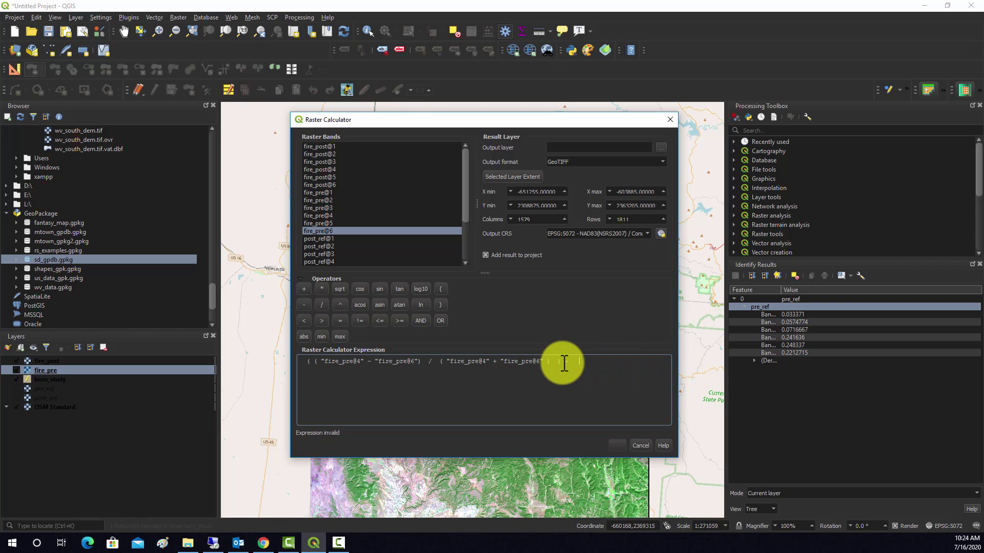
pyautogui.moveTo(564, 363); pyautogui.dragTo(308, 362)
pyautogui.rightClick(314, 361)
pyautogui.click(334, 396)
pyautogui.click(619, 359)
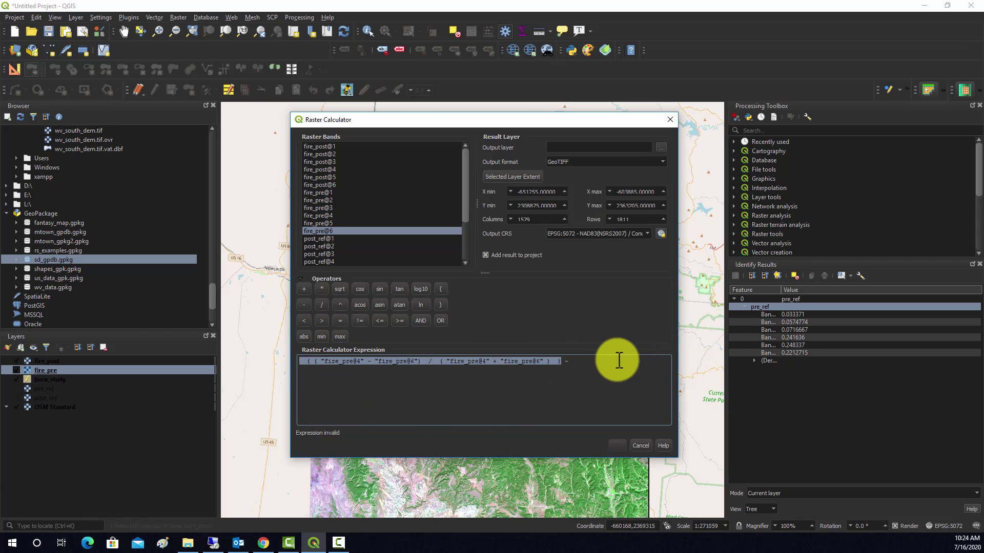
pyautogui.rightClick(617, 364)
# Paste the ratio after the minus and rename its bands to fire_post@6 and fire_post@4
pyautogui.click(635, 408)
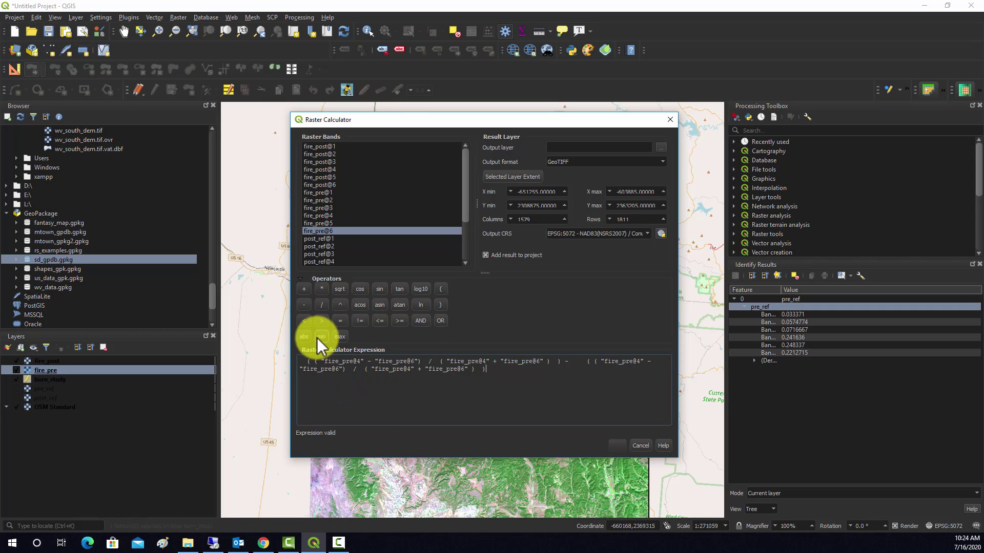
pyautogui.click(328, 369)
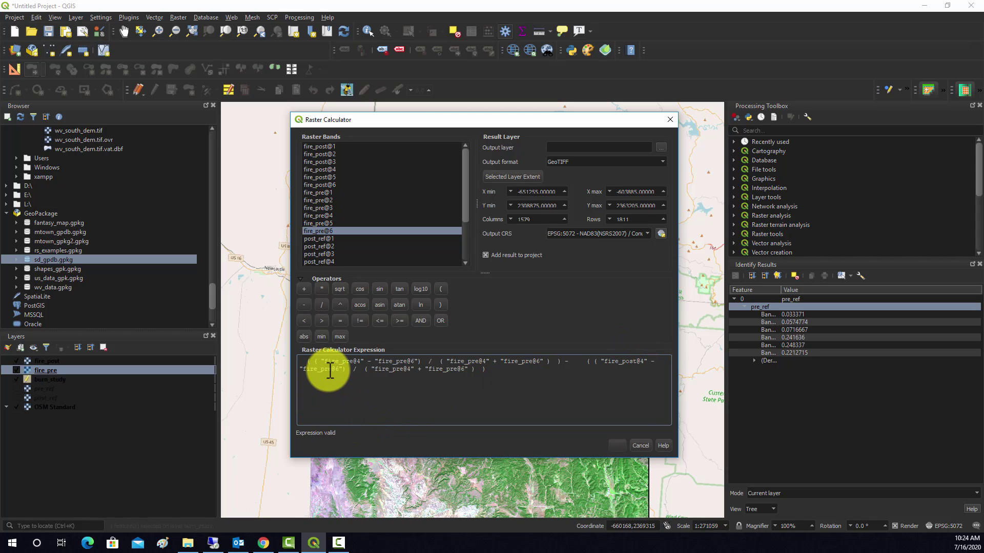
pyautogui.press('BackSpace')
pyautogui.press('BackSpace')
pyautogui.press('BackSpace')
pyautogui.write('post')
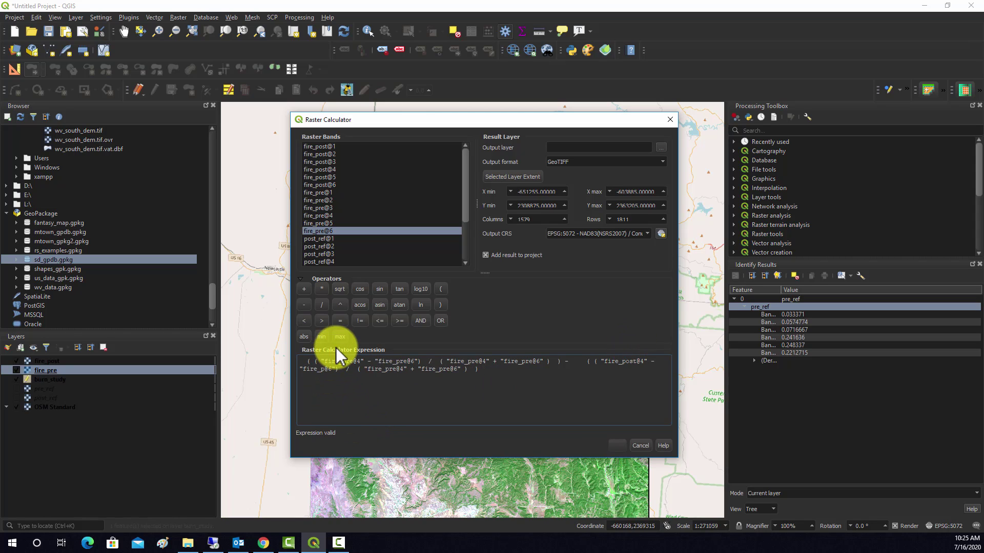
pyautogui.click(407, 369)
pyautogui.press('BackSpace')
pyautogui.press('BackSpace')
pyautogui.press('BackSpace')
pyautogui.write('post')
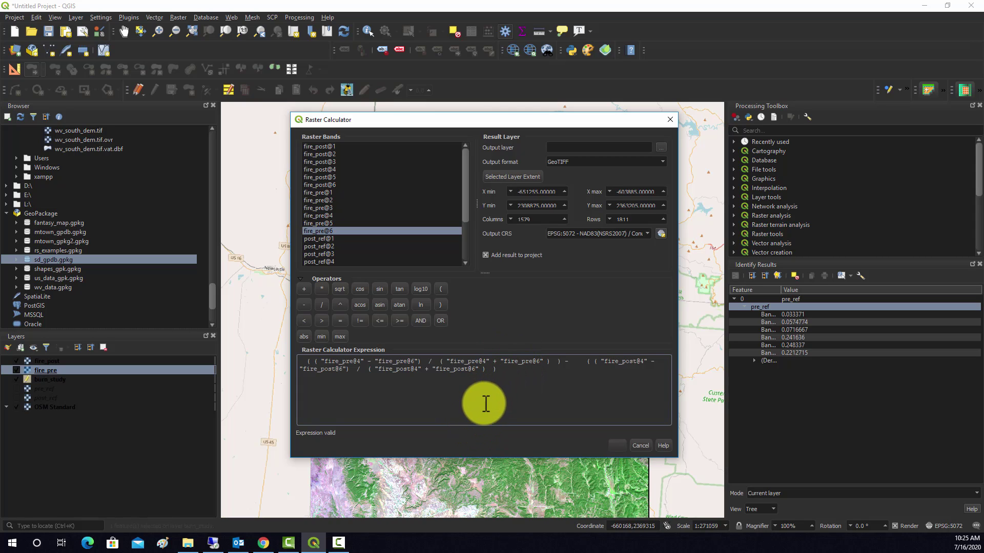
# Review the band references in the finished pre-minus-post expression
pyautogui.click(342, 362)
pyautogui.moveTo(381, 362); pyautogui.dragTo(519, 361)
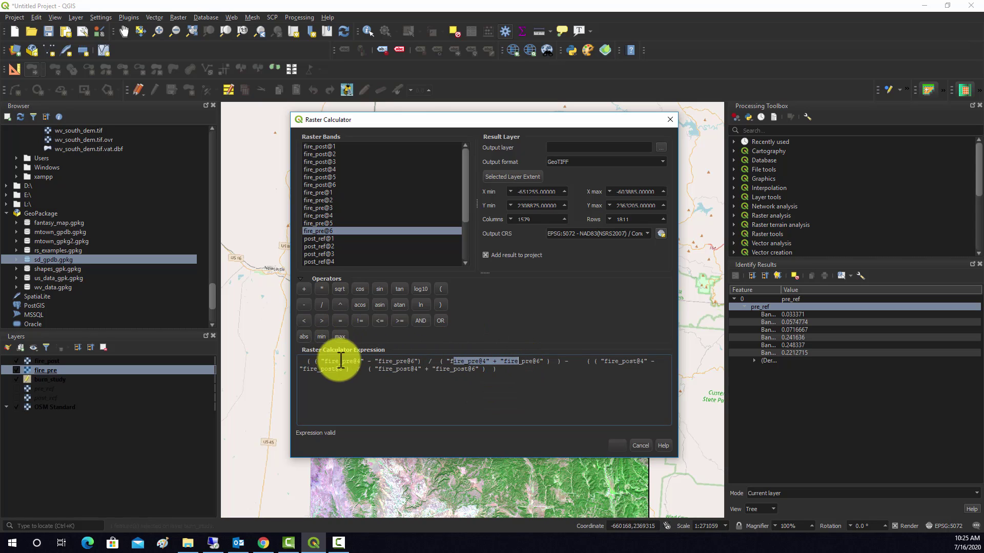
pyautogui.click(588, 362)
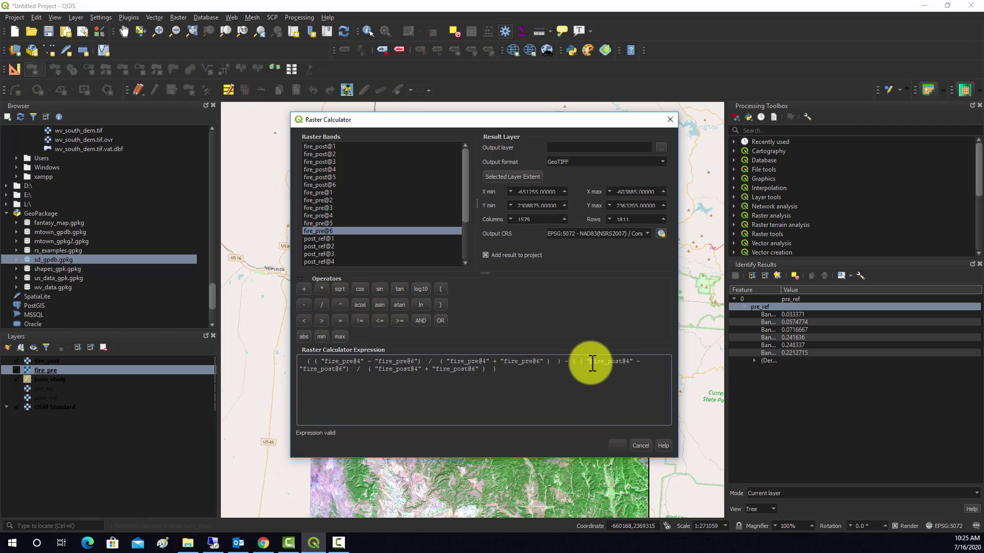
pyautogui.moveTo(593, 364); pyautogui.dragTo(624, 364)
pyautogui.moveTo(306, 369); pyautogui.dragTo(518, 397)
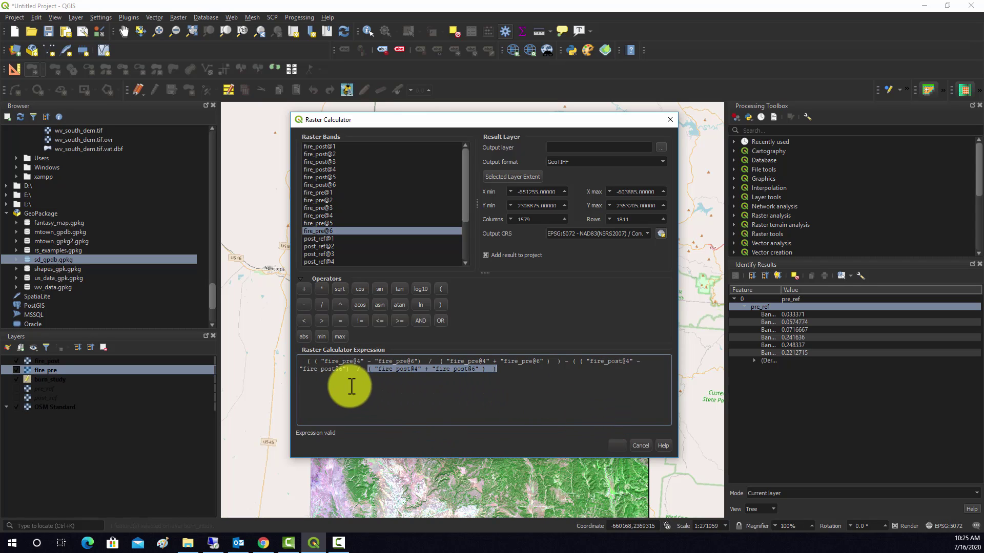
pyautogui.click(573, 399)
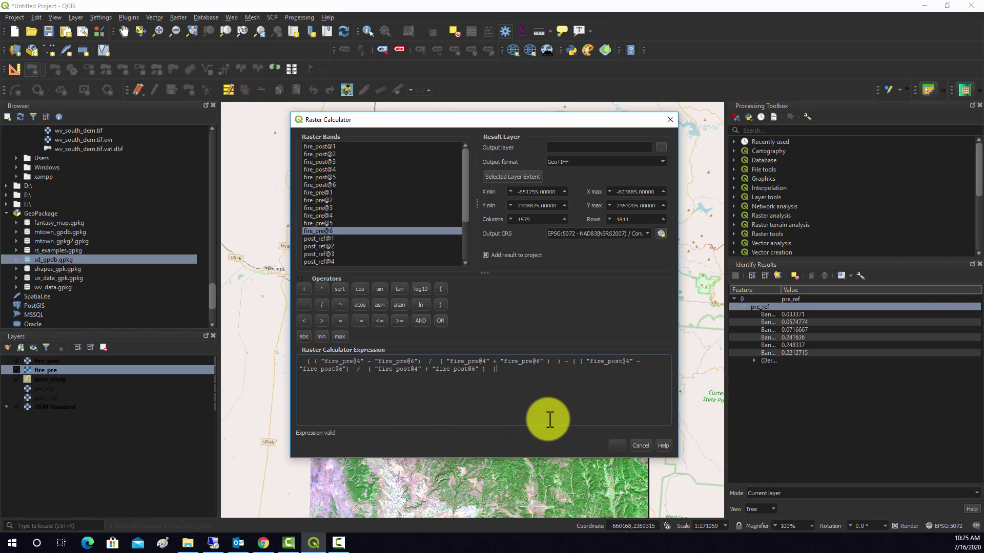
# Set the calculator output file to dnbr_bh.tif
pyautogui.click(660, 149)
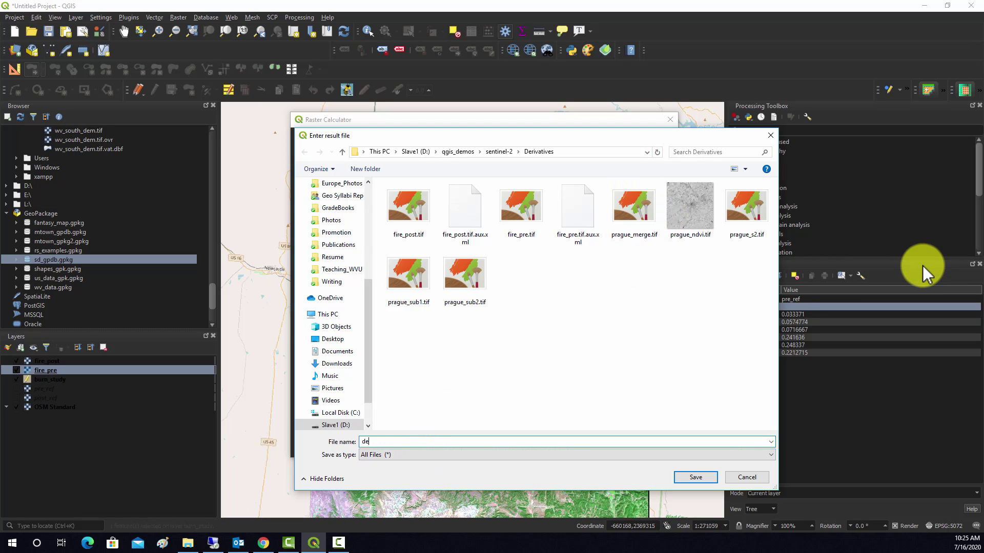
pyautogui.write('dnbr_bh.tif')
pyautogui.click(696, 480)
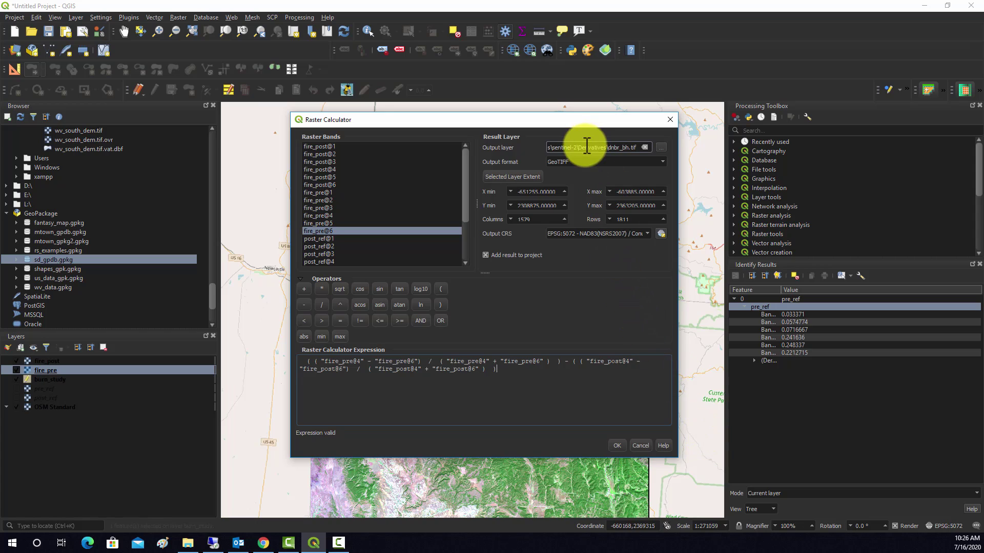
# Select and copy the whole dNBR expression
pyautogui.click(489, 410)
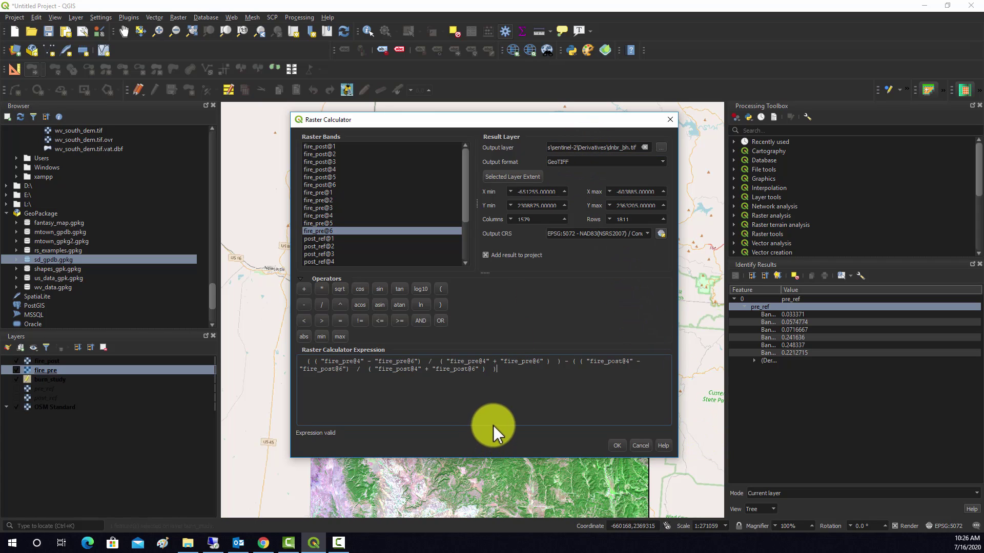
pyautogui.tripleClick(312, 372)
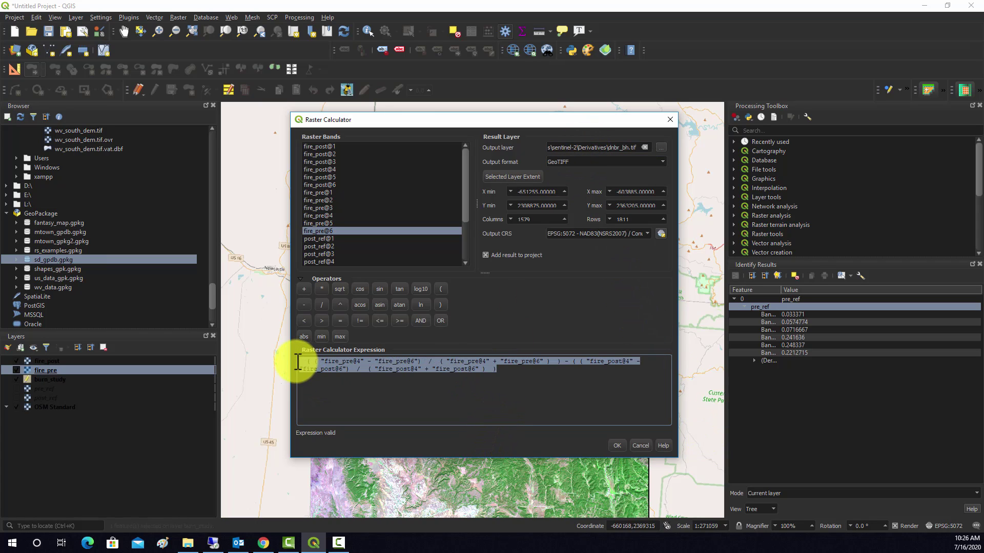
pyautogui.rightClick(357, 366)
pyautogui.click(366, 398)
pyautogui.click(500, 399)
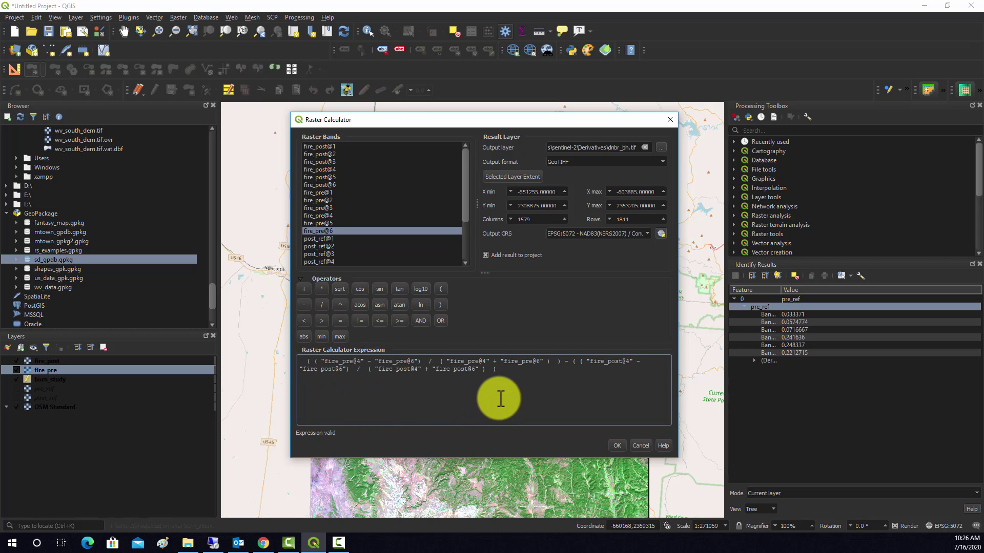
# Compute dnbr_bh, show it as the top layer, and zoom onto the burn area
pyautogui.click(616, 445)
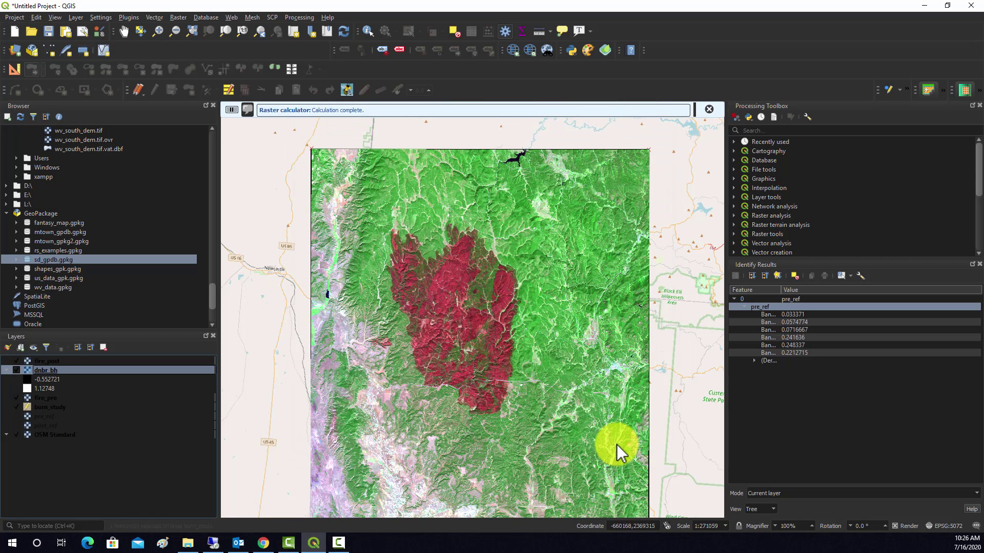
pyautogui.click(16, 369)
pyautogui.moveTo(45, 373); pyautogui.dragTo(44, 359)
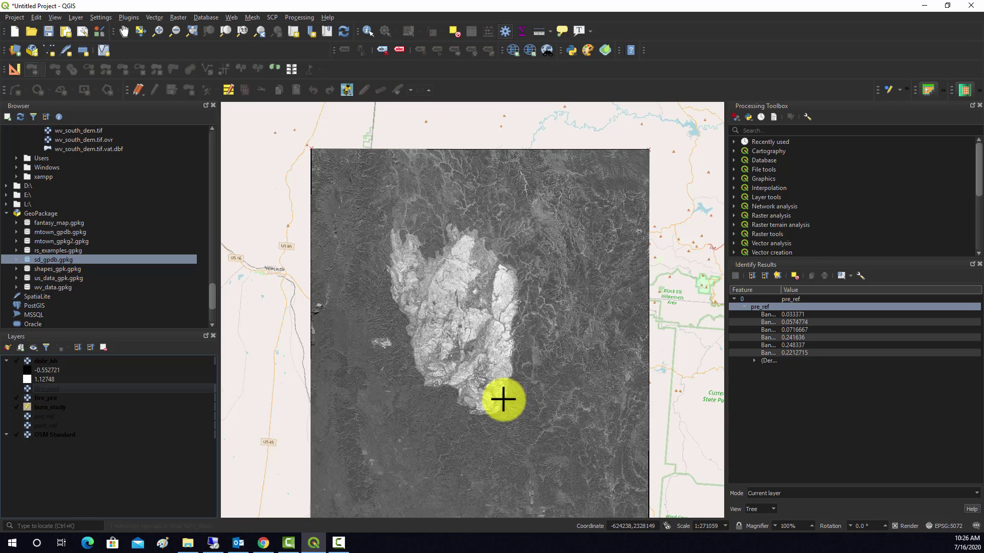
pyautogui.scroll(1, 454, 362)
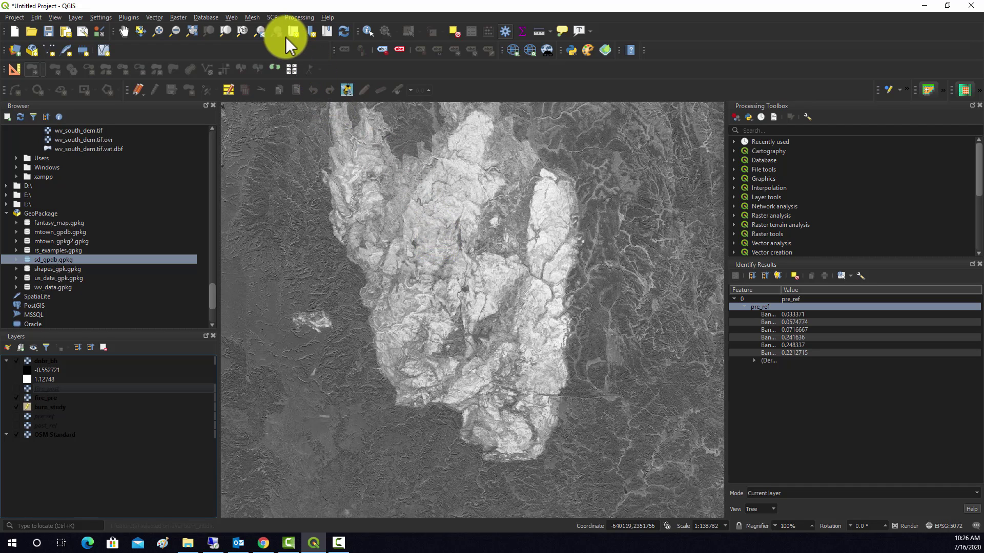
pyautogui.click(125, 32)
pyautogui.moveTo(424, 238); pyautogui.dragTo(428, 270)
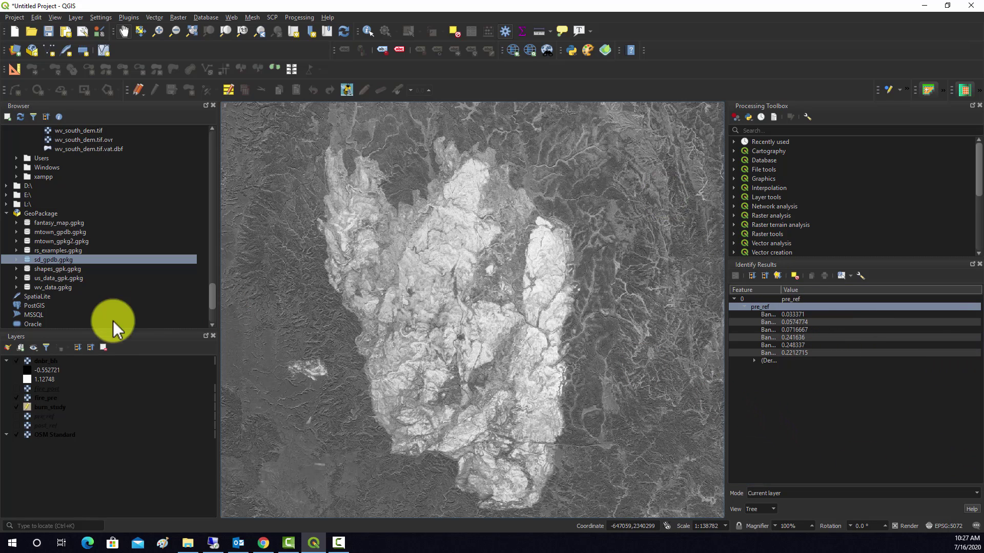
# Render dnbr_bh as singleband pseudocolor using the YlOrRd color ramp
pyautogui.rightClick(42, 361)
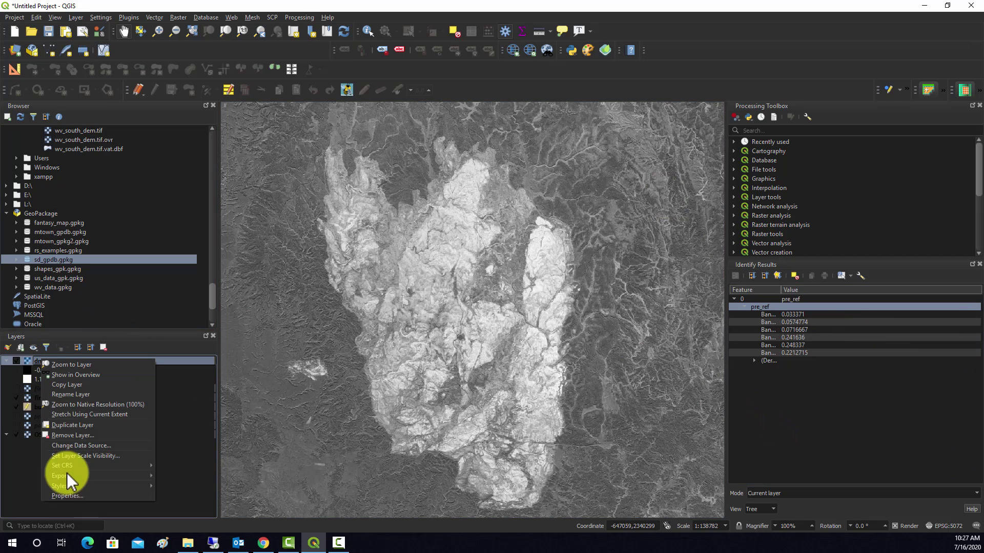
pyautogui.click(67, 495)
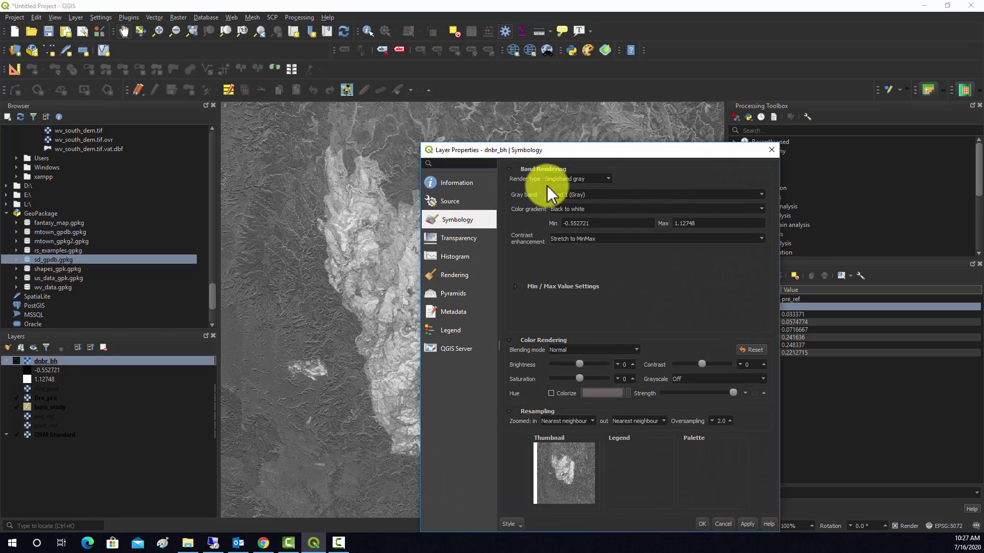
pyautogui.click(557, 179)
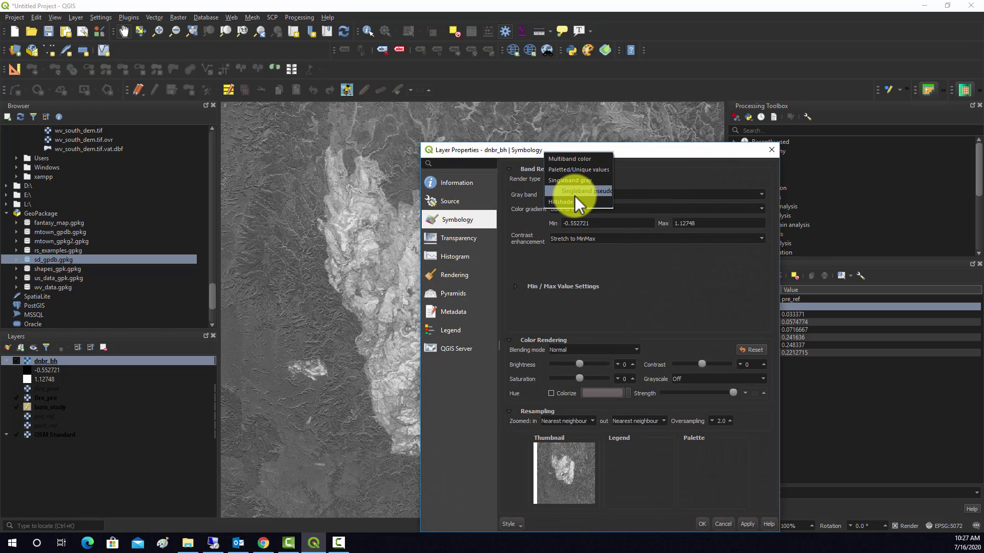
pyautogui.click(580, 192)
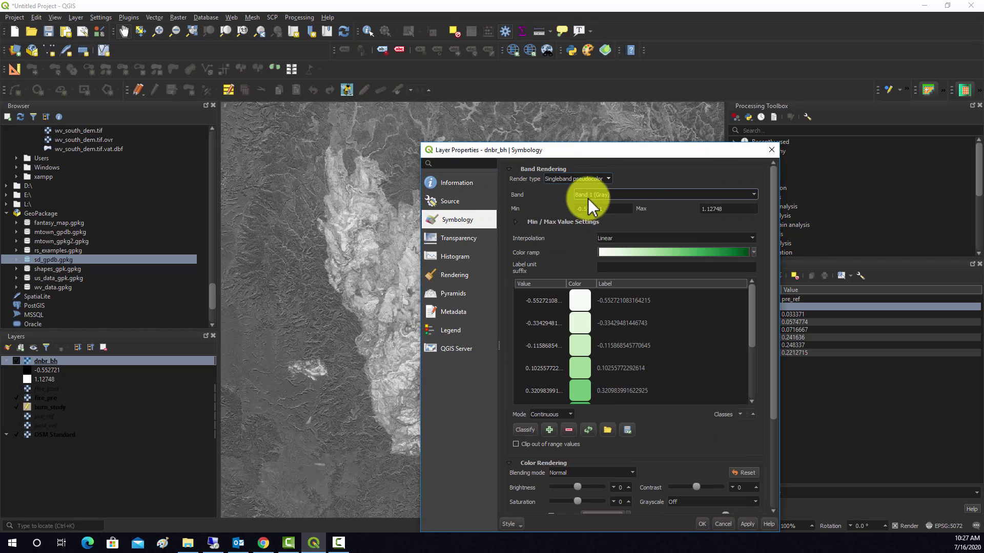
pyautogui.click(754, 251)
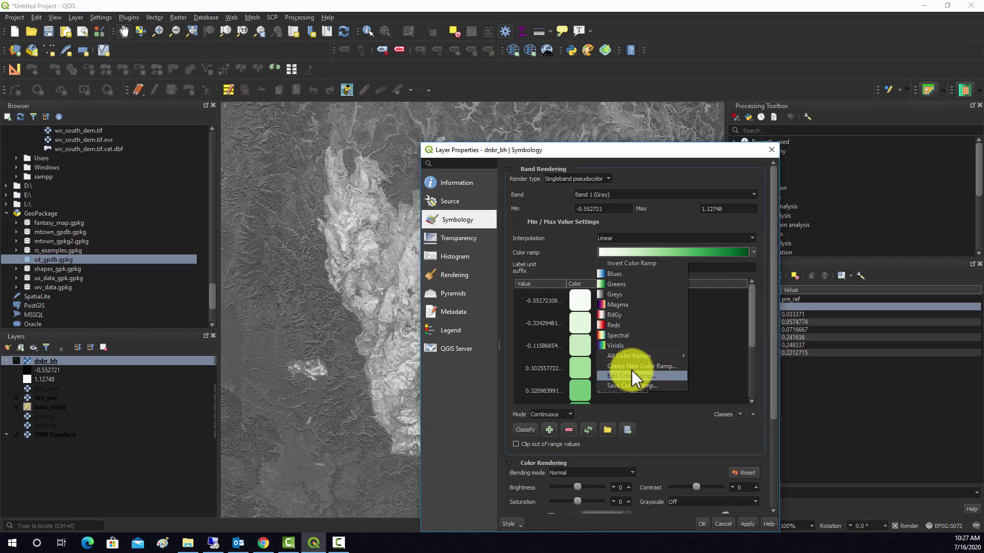
pyautogui.moveTo(666, 357)
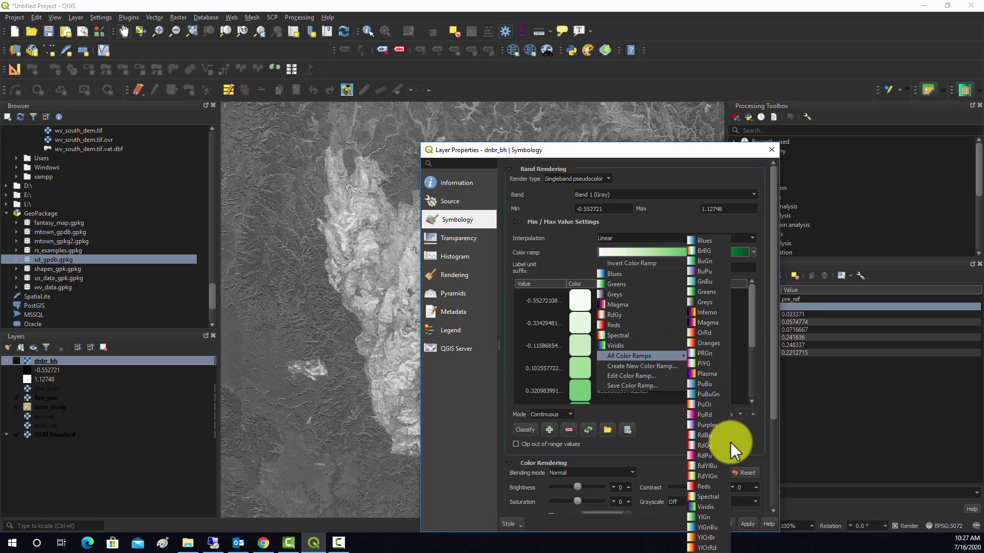
pyautogui.click(706, 546)
pyautogui.click(746, 524)
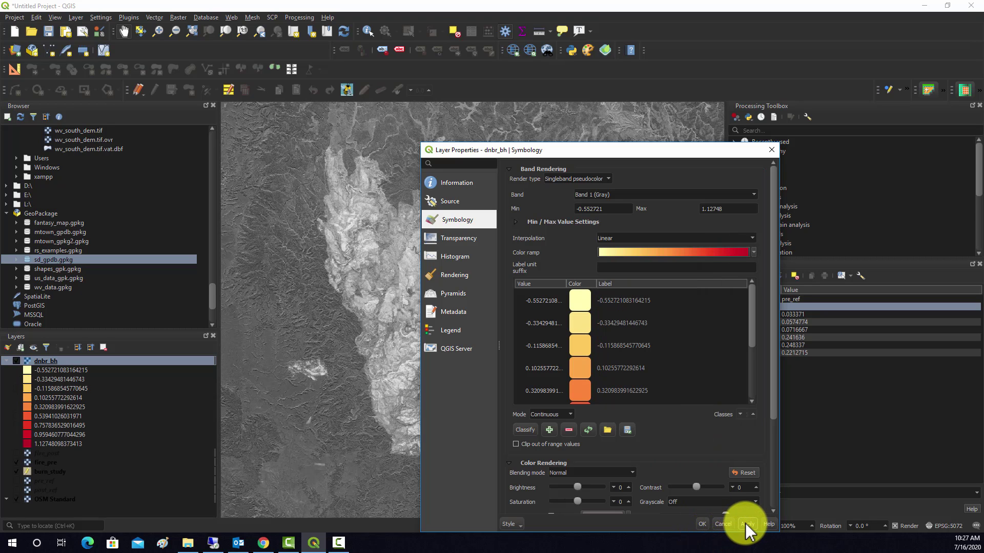
pyautogui.click(702, 524)
# Zoom and pan the map to centre the deep-red burn scar
pyautogui.scroll(-2, 546, 367)
pyautogui.scroll(2, 546, 366)
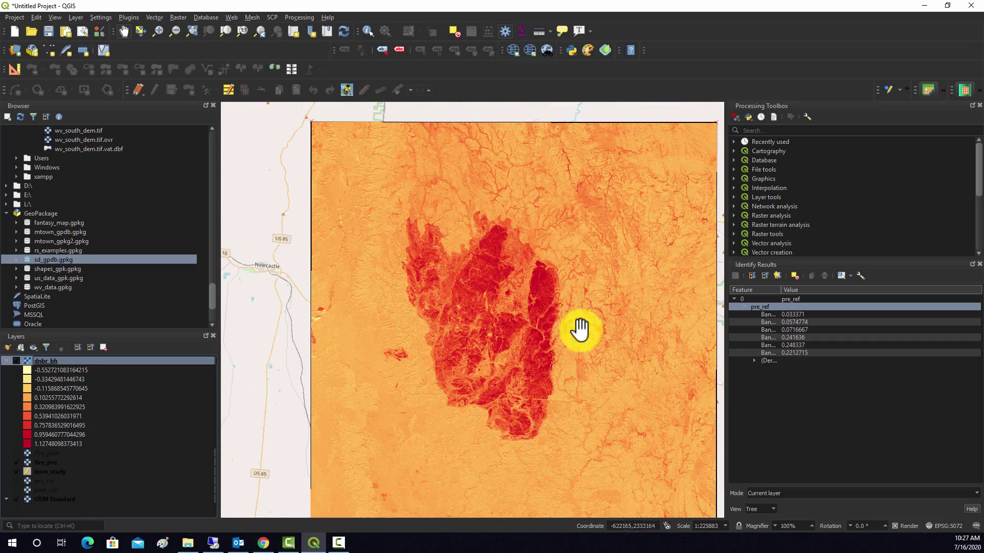
pyautogui.scroll(1, 576, 274)
pyautogui.moveTo(367, 383); pyautogui.dragTo(384, 315)
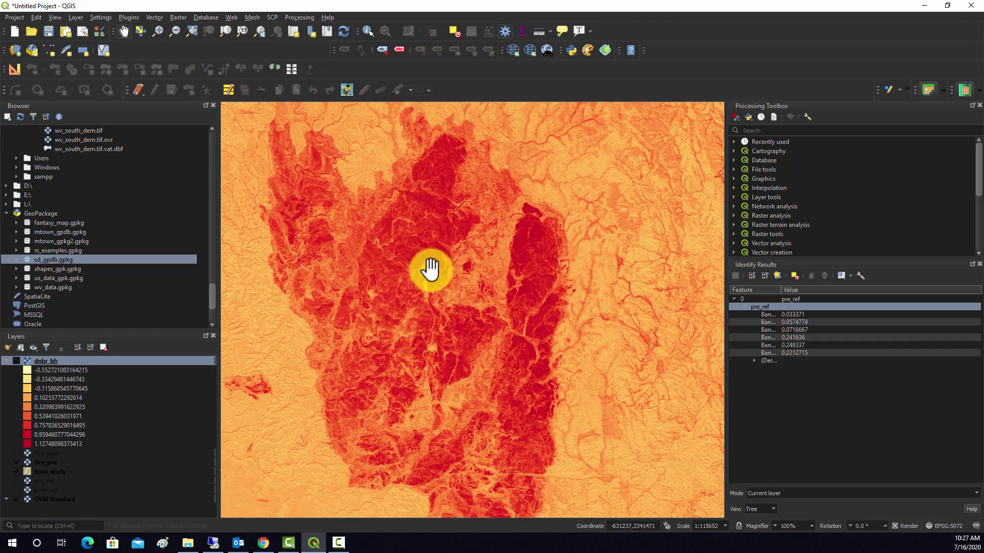
pyautogui.click(430, 379)
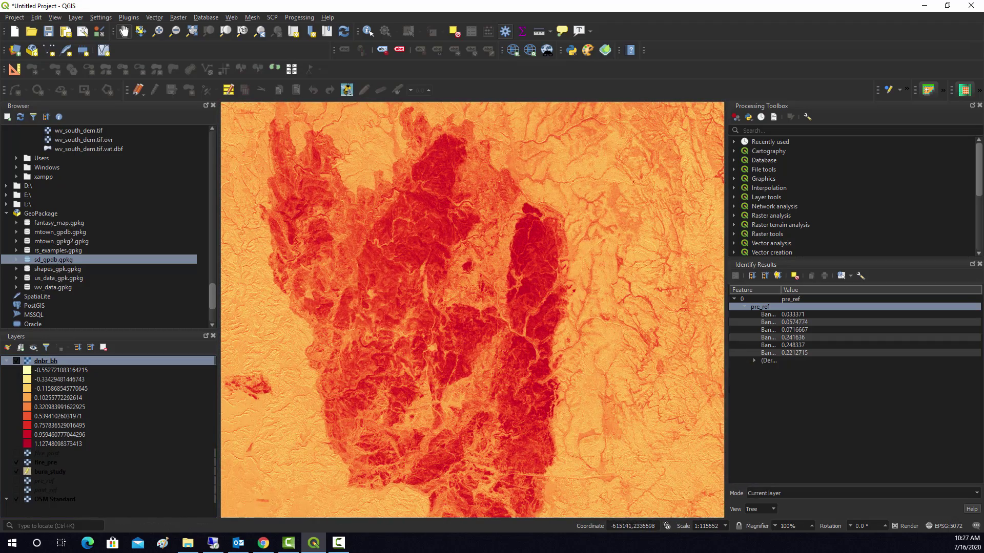